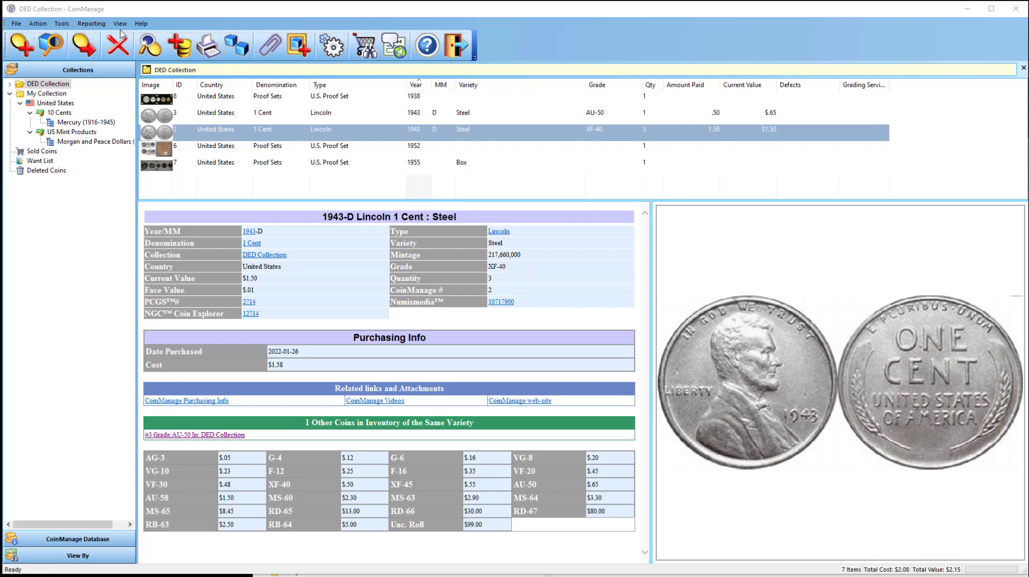
# Run the Coin List 2 report directed to Preview, view the Coins Owned by Variety list, then close it.
pyautogui.click(92, 23)
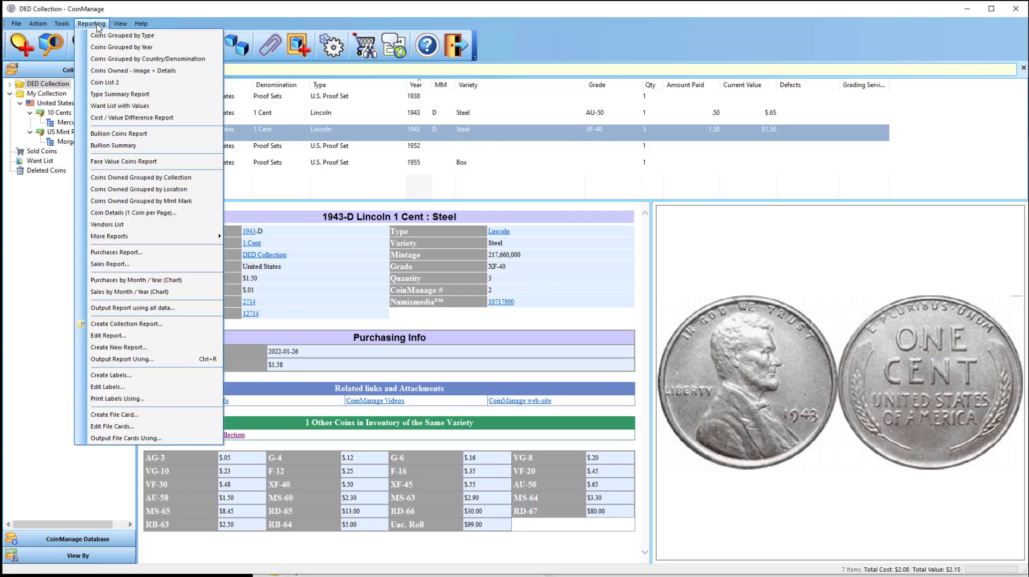
pyautogui.click(143, 83)
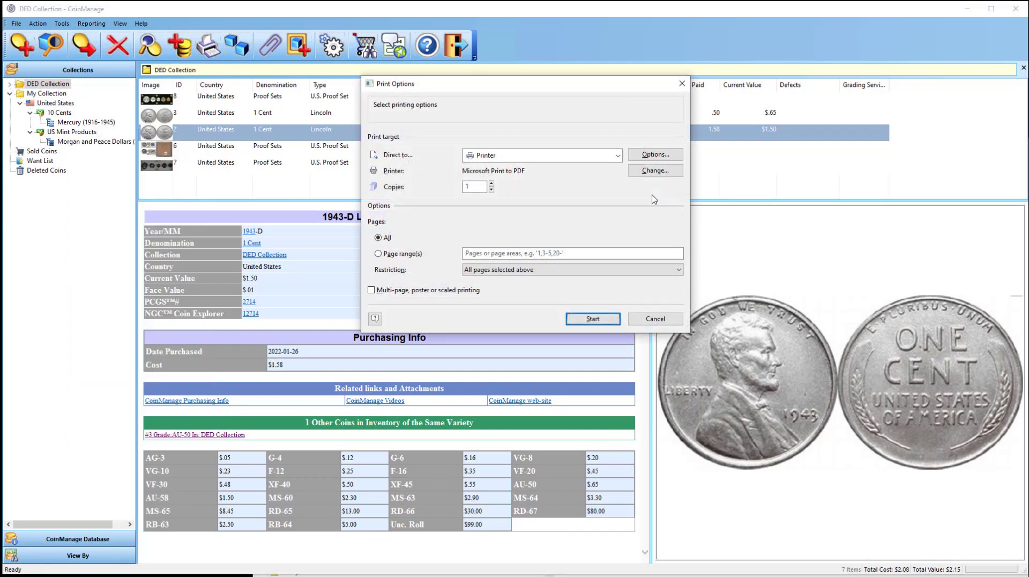
pyautogui.click(547, 155)
pyautogui.click(514, 166)
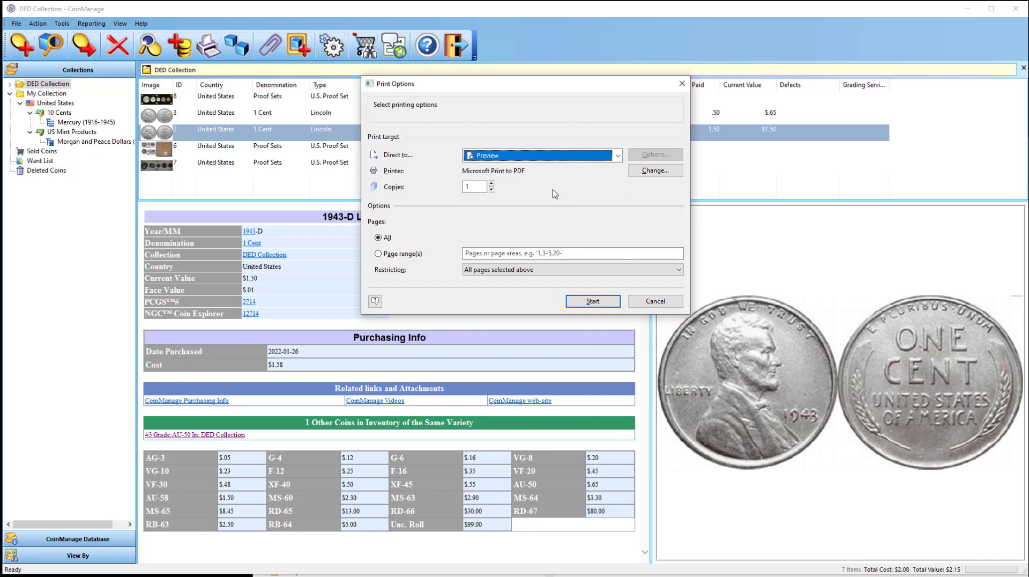
pyautogui.click(591, 298)
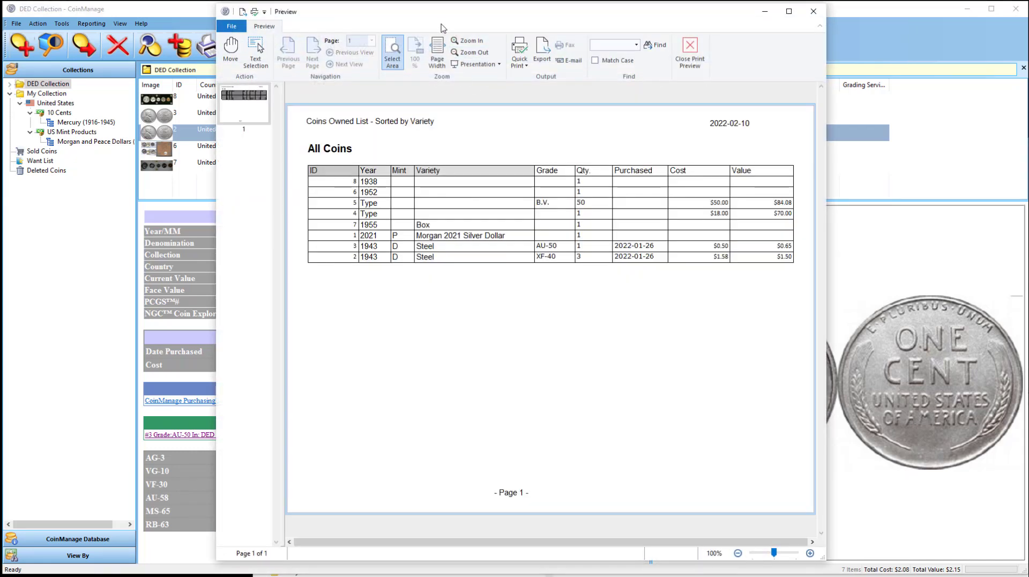
pyautogui.moveTo(435, 20); pyautogui.dragTo(372, 31)
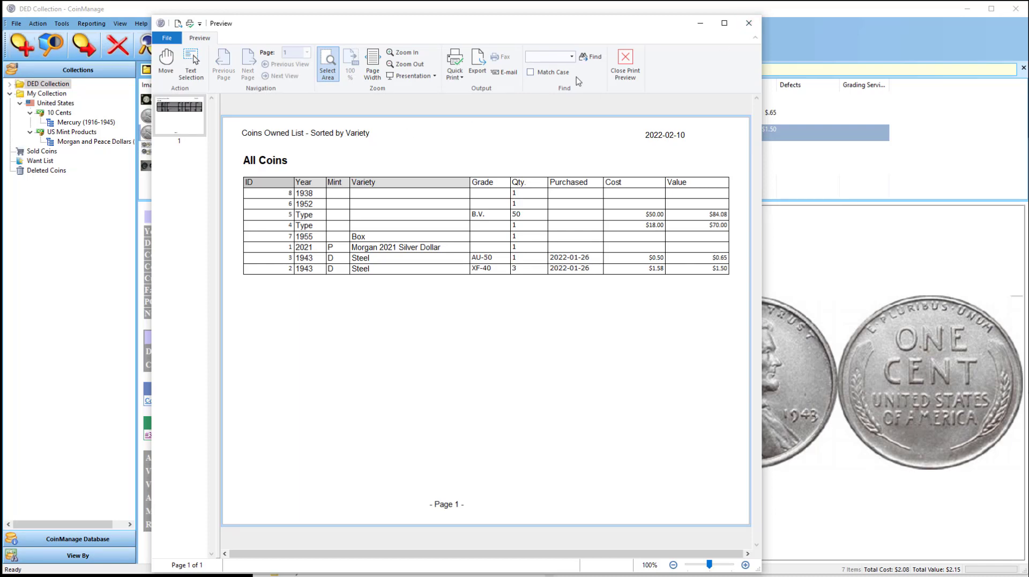
pyautogui.click(625, 66)
# Choose Reporting > Edit Report and open Coins-Standard-2.lst in the Report Designer.
pyautogui.click(91, 23)
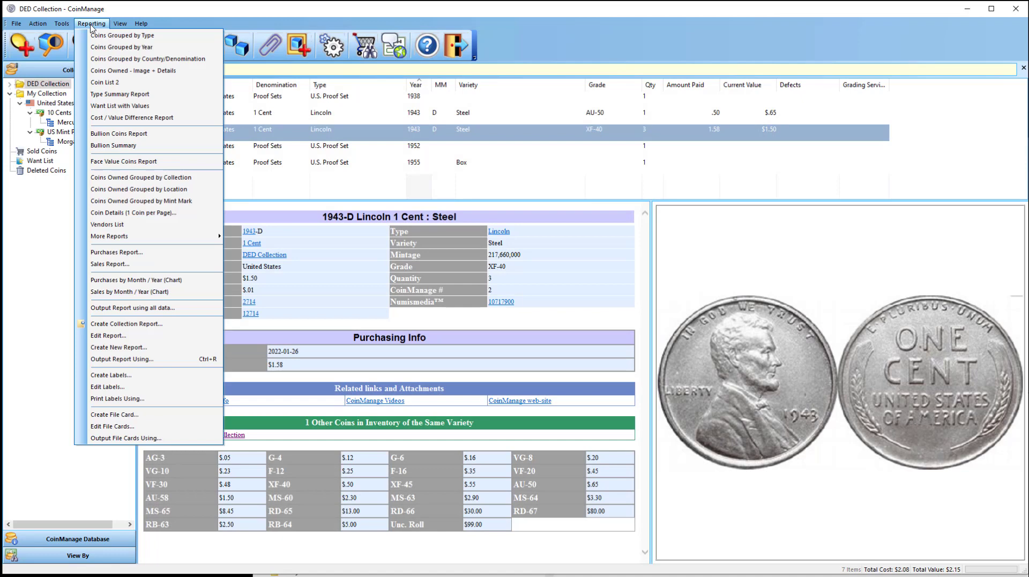
pyautogui.click(108, 335)
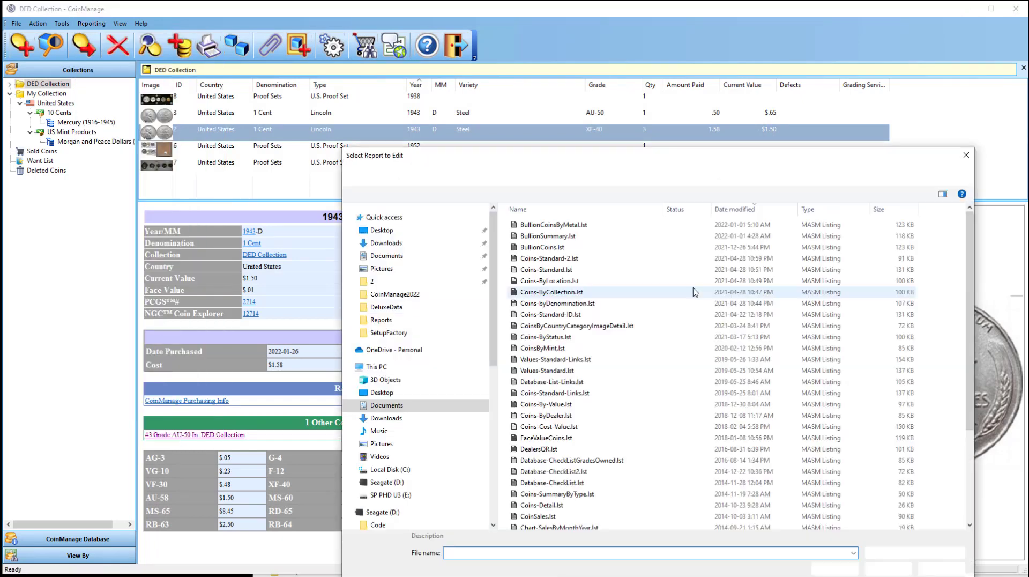
pyautogui.moveTo(579, 159); pyautogui.dragTo(461, 105)
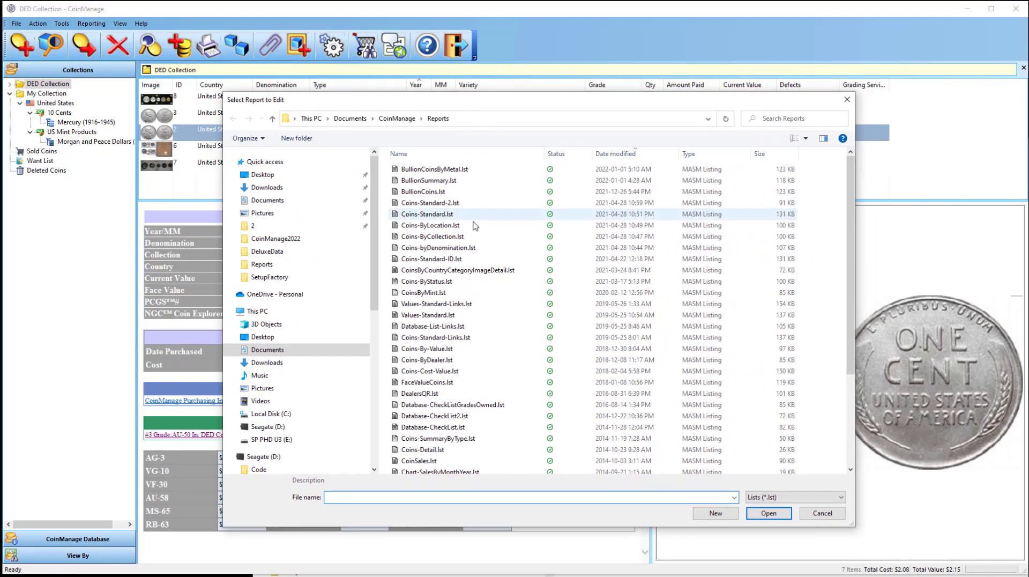
pyautogui.click(473, 204)
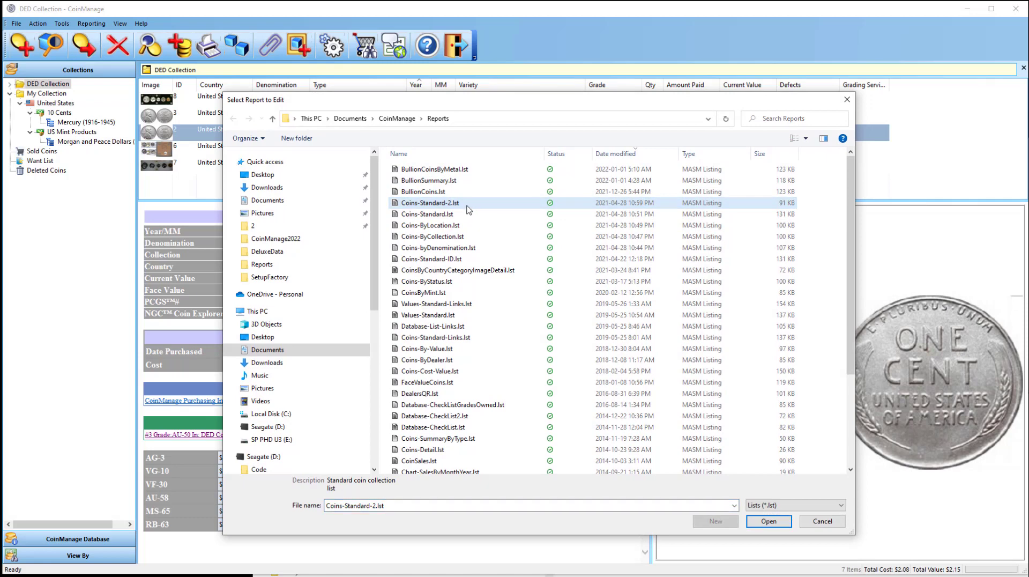
pyautogui.click(765, 523)
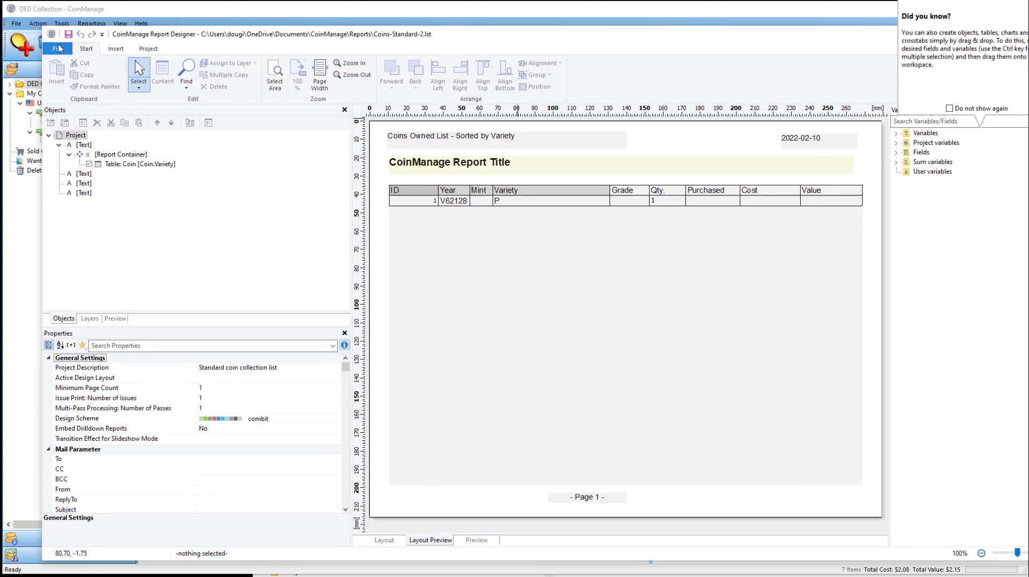
# Save the layout as a new copy named MyCoins-Standard-2.lst via Save As.
pyautogui.click(59, 49)
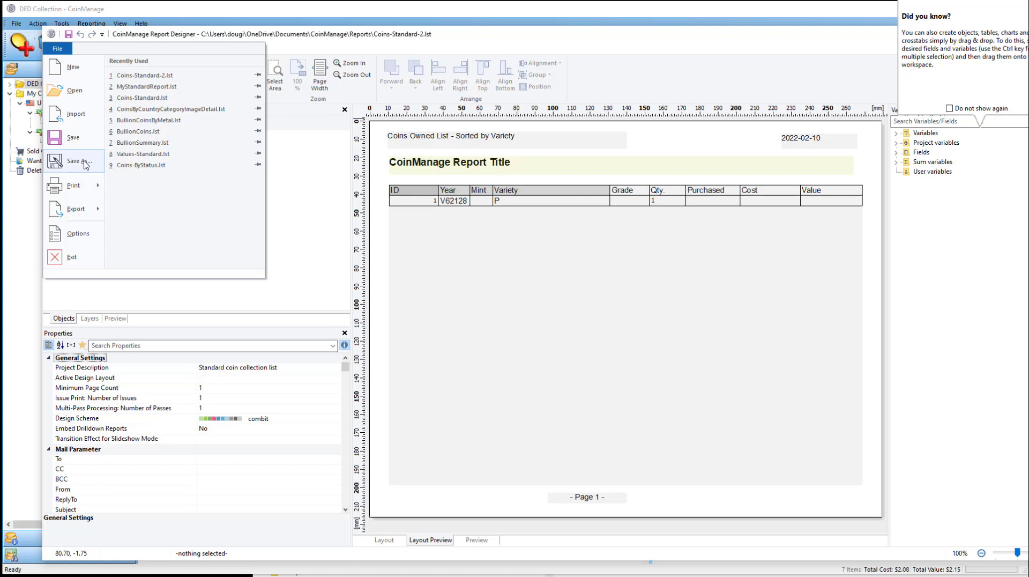
pyautogui.click(81, 163)
pyautogui.moveTo(607, 168); pyautogui.dragTo(449, 127)
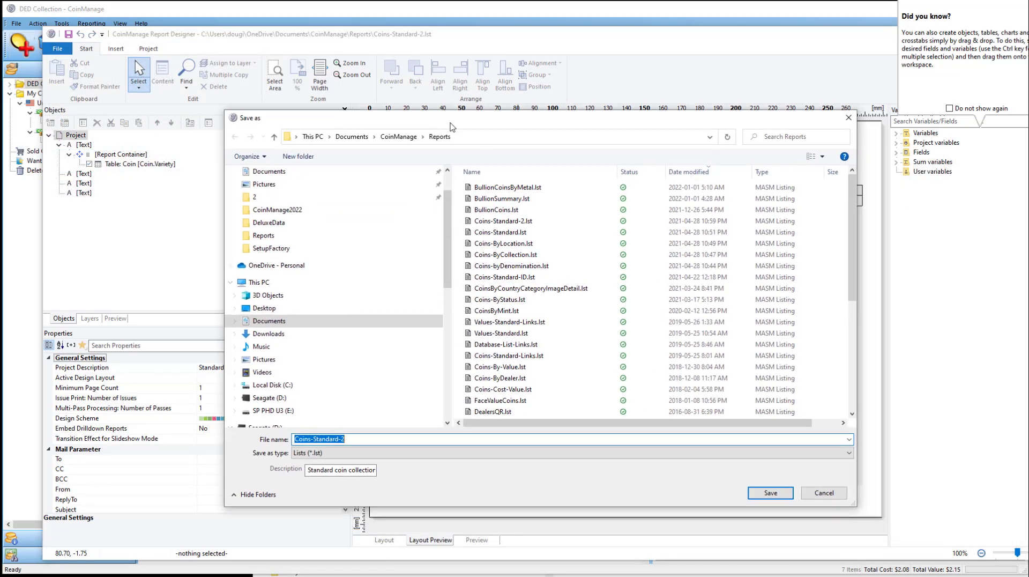
pyautogui.write('My')
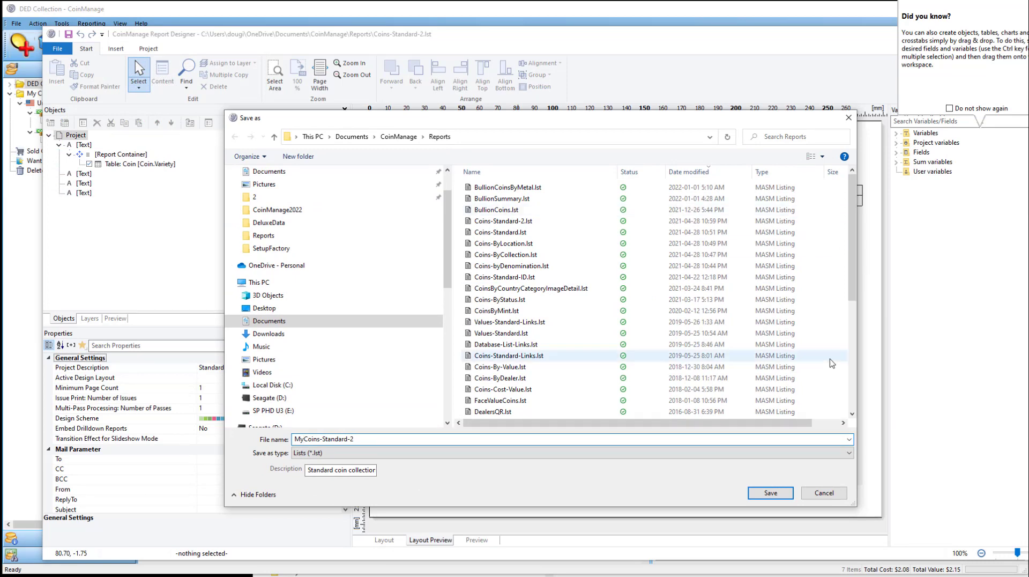
pyautogui.click(784, 492)
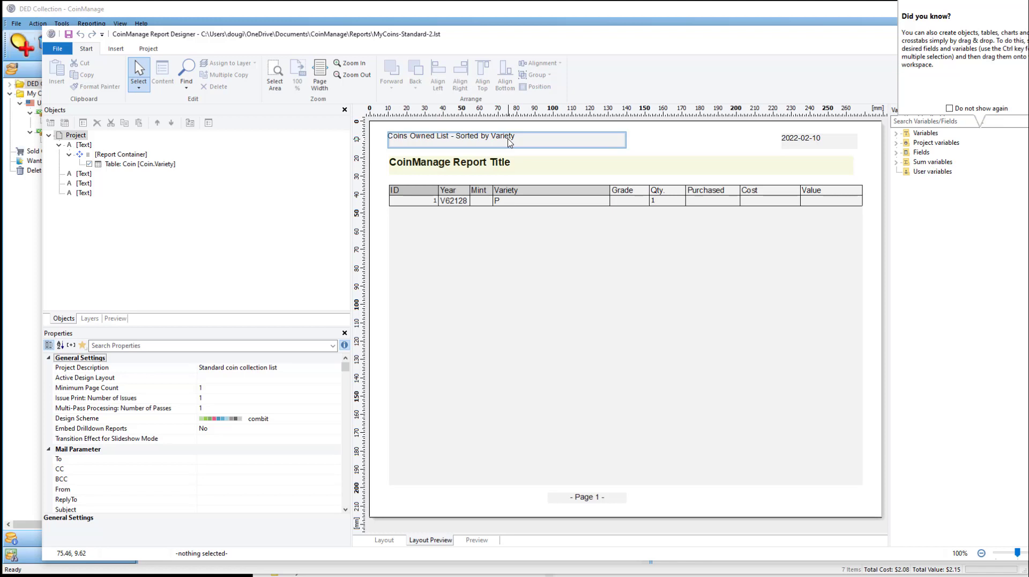
# Delete the 'Coins Owned List - Sorted by Variety' header text and its empty text box.
pyautogui.click(518, 143)
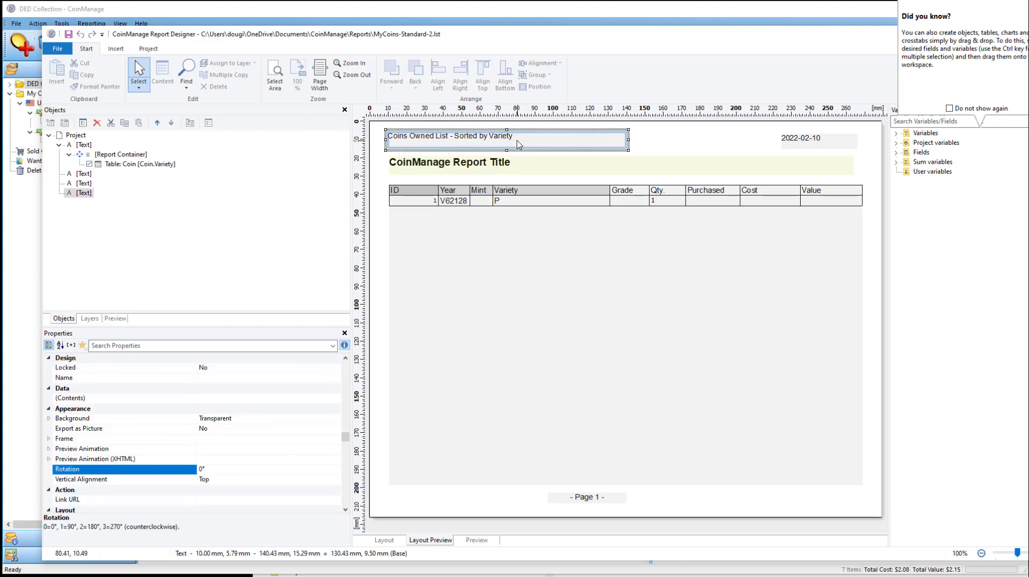
pyautogui.press('Delete')
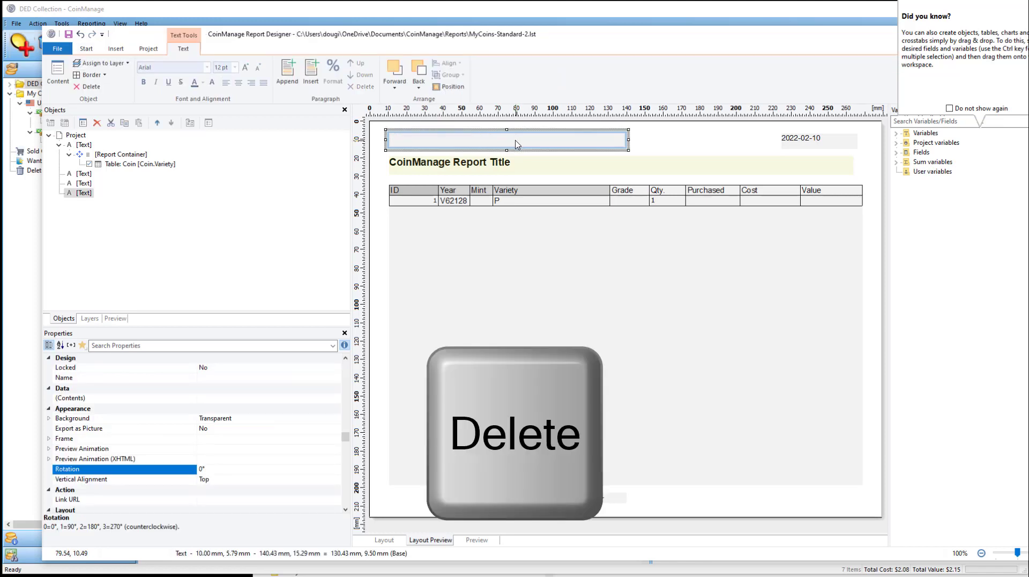
pyautogui.click(652, 152)
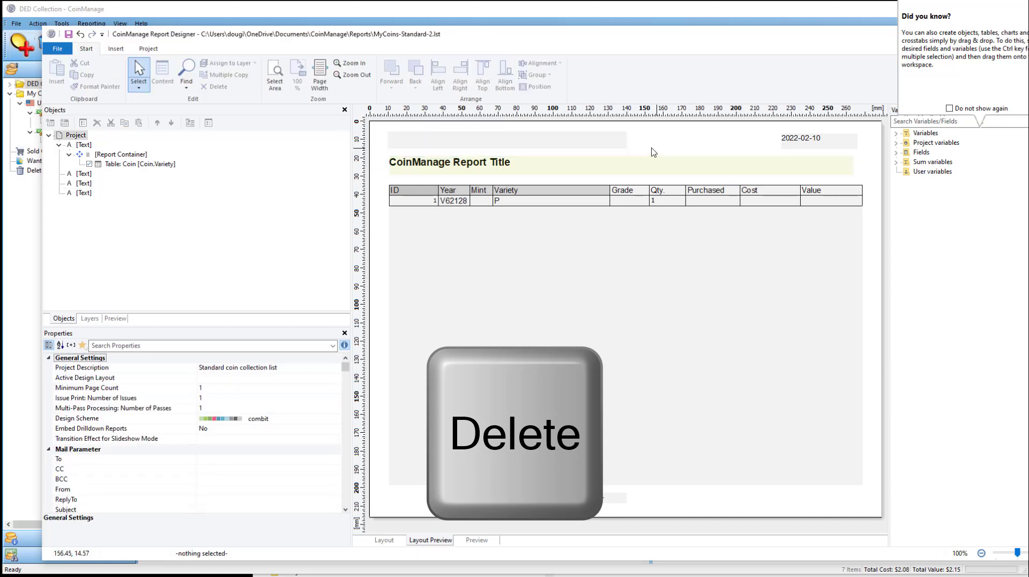
pyautogui.click(588, 145)
pyautogui.press('Delete')
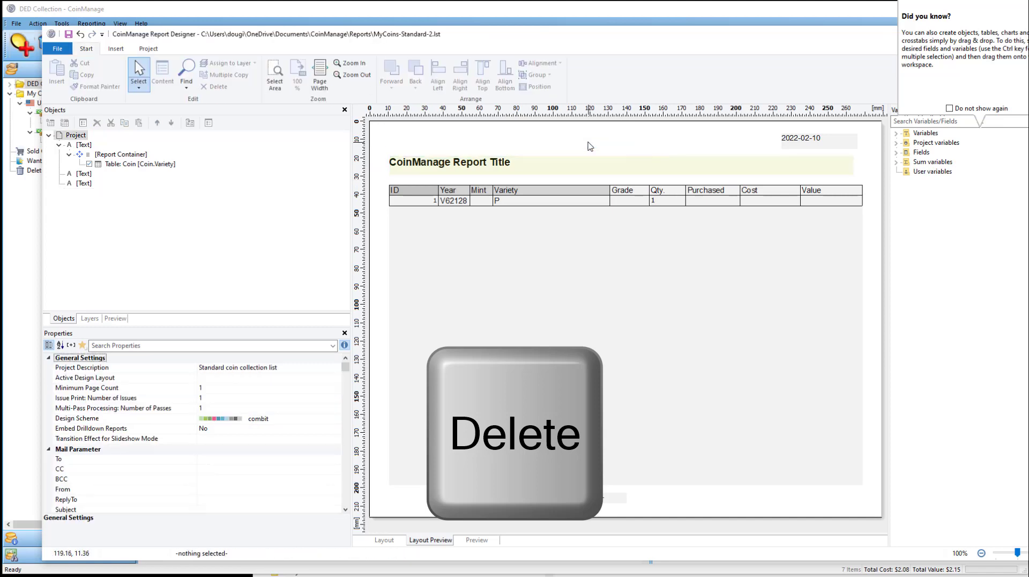
# Insert a form control and draw it as a wide rectangle across the top of the page.
pyautogui.click(116, 49)
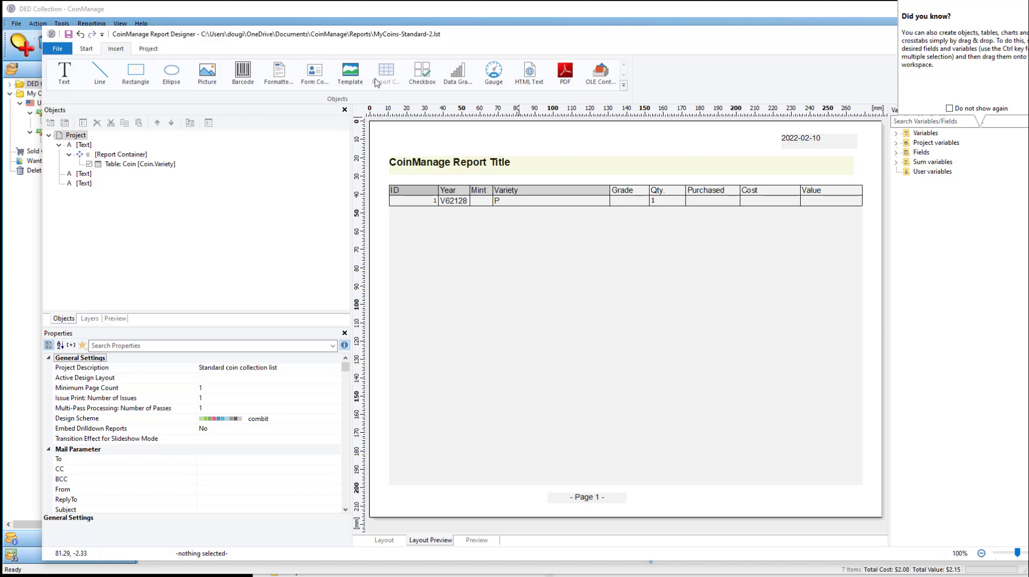
pyautogui.click(316, 83)
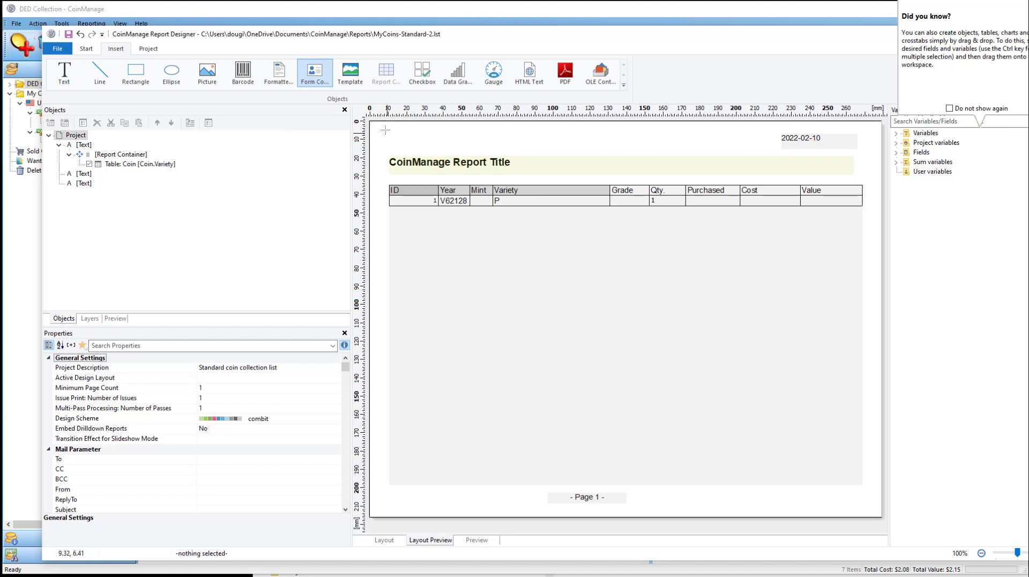
pyautogui.moveTo(388, 130); pyautogui.dragTo(665, 147)
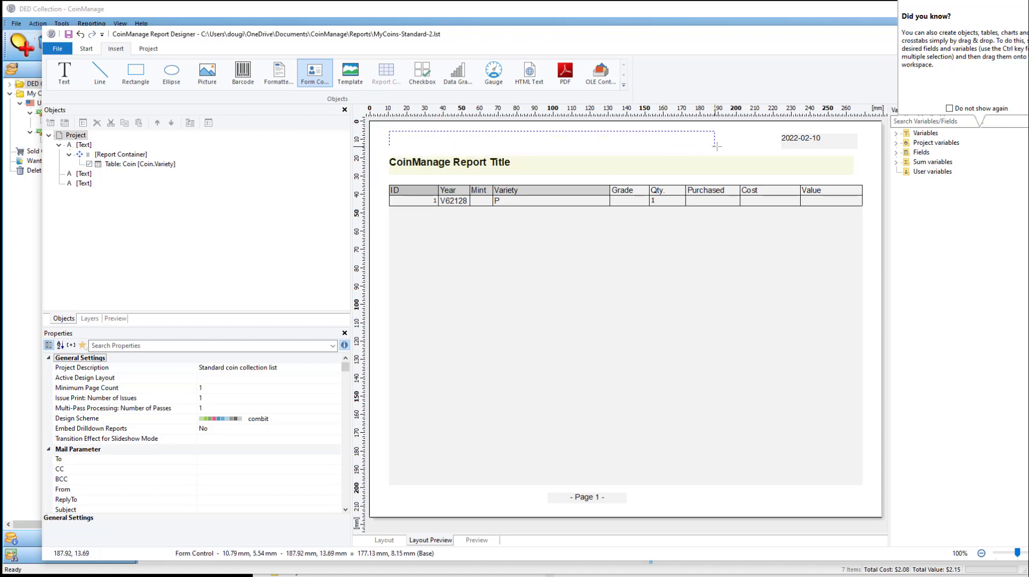
pyautogui.moveTo(665, 146); pyautogui.dragTo(755, 150)
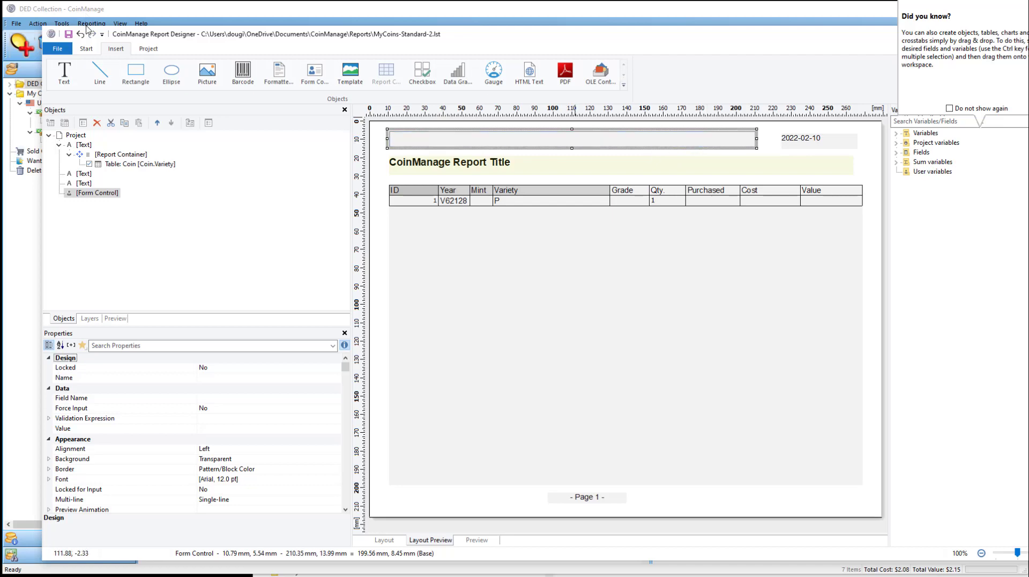
# Save the modified MyCoins-Standard-2 report and close the Report Designer.
pyautogui.click(58, 48)
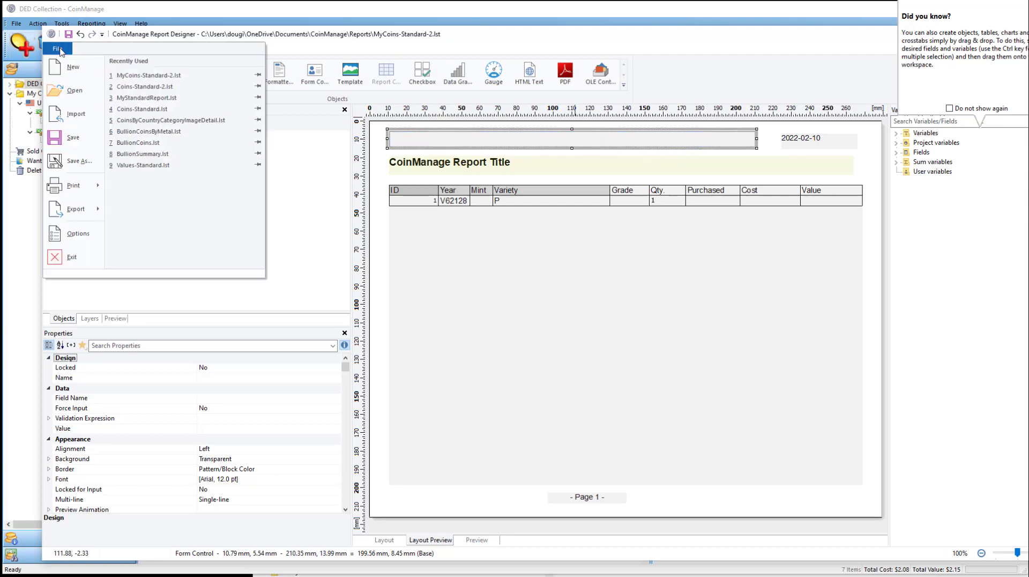
pyautogui.click(73, 138)
pyautogui.click(976, 34)
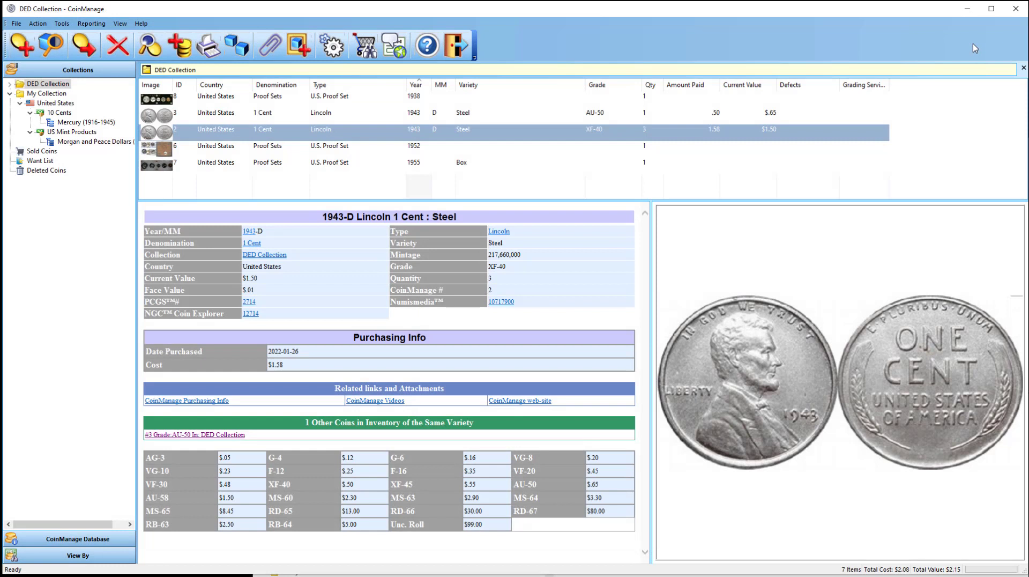
# Choose Output Report using all data and select the MyCoins-Standard-2.lst layout.
pyautogui.click(95, 25)
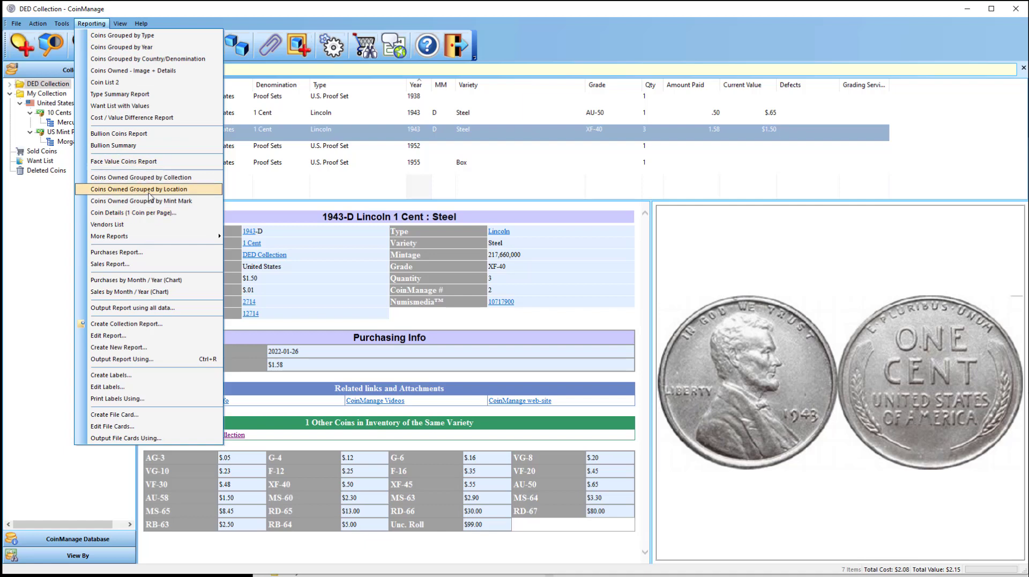
pyautogui.click(168, 308)
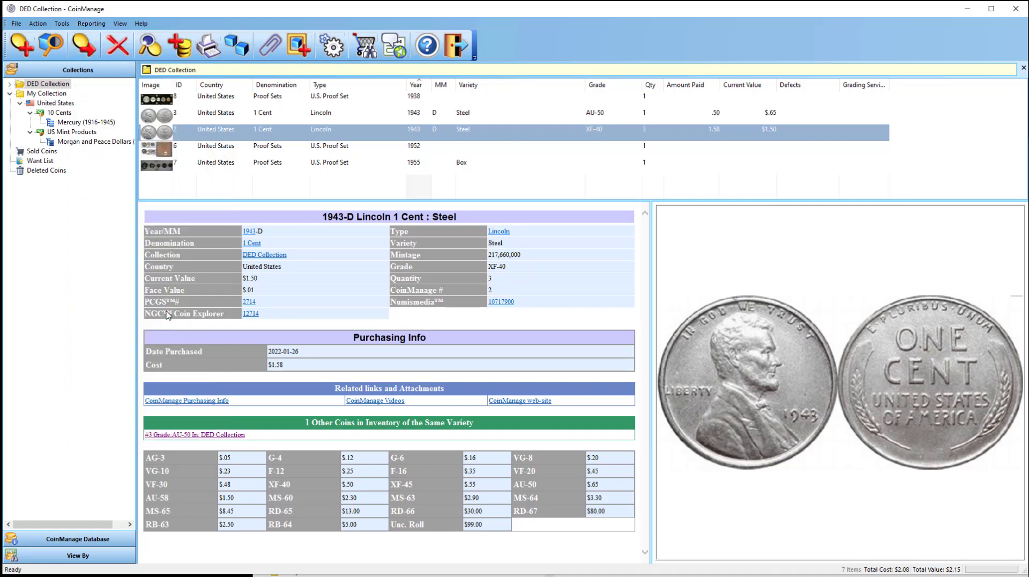
pyautogui.click(462, 170)
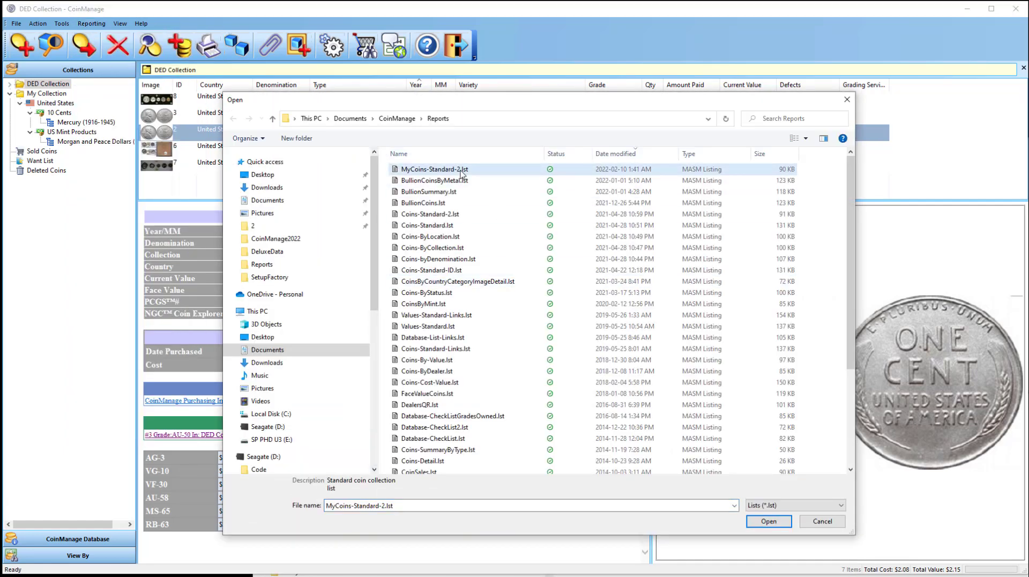
# Confirm the layout and generate the report with output directed to an on-screen preview.
pyautogui.click(767, 522)
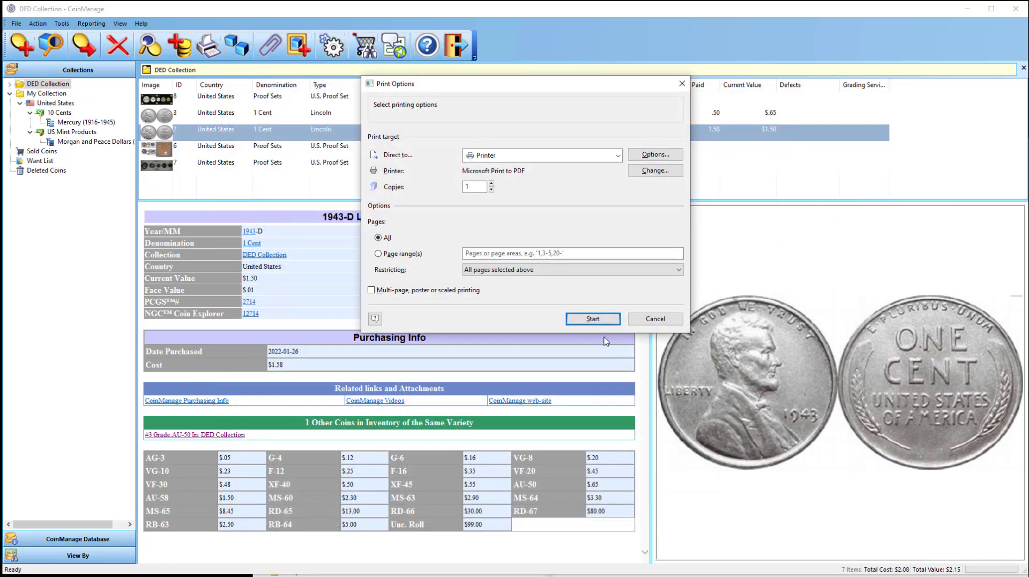
pyautogui.click(615, 155)
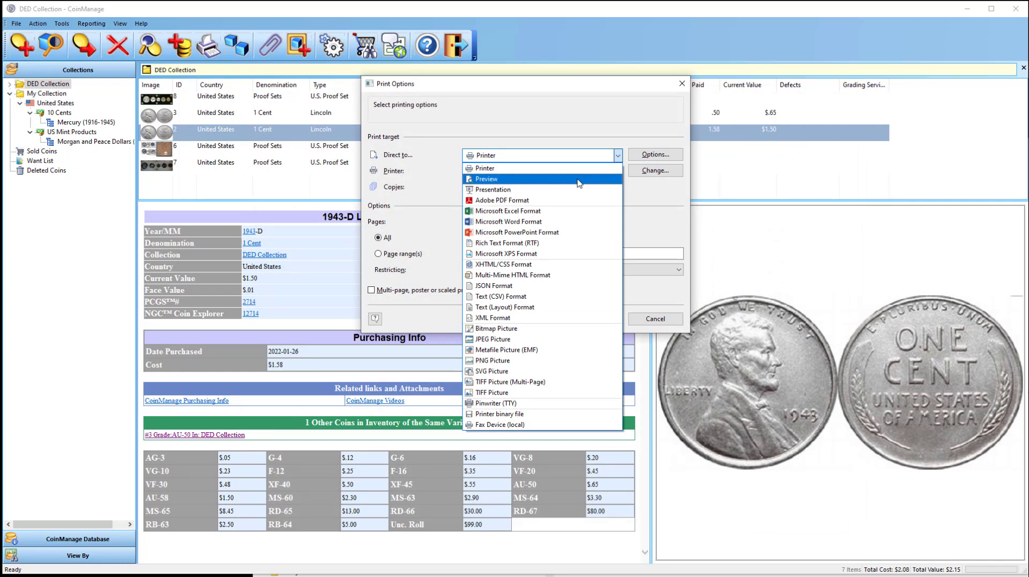
pyautogui.click(581, 179)
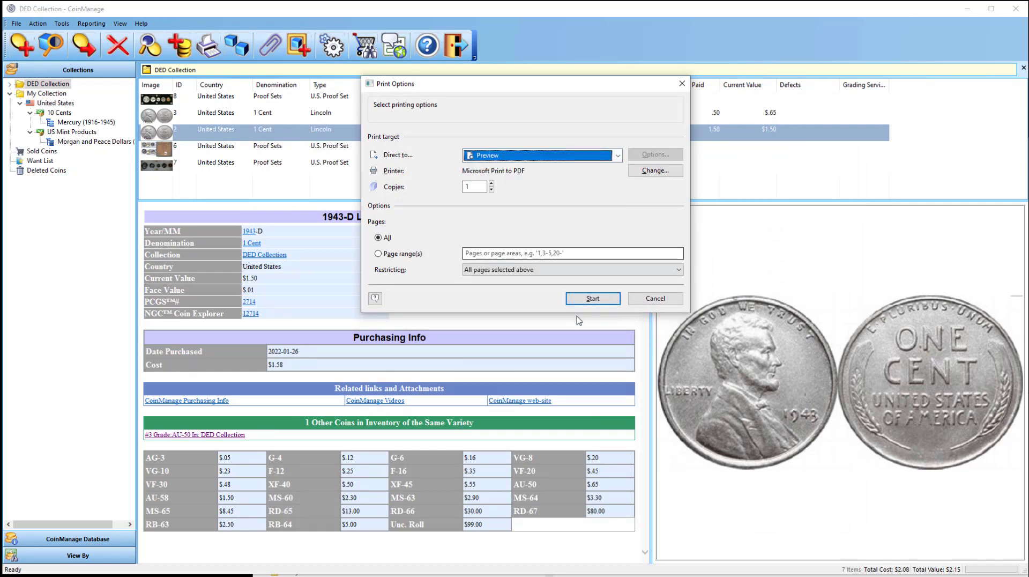
pyautogui.click(582, 305)
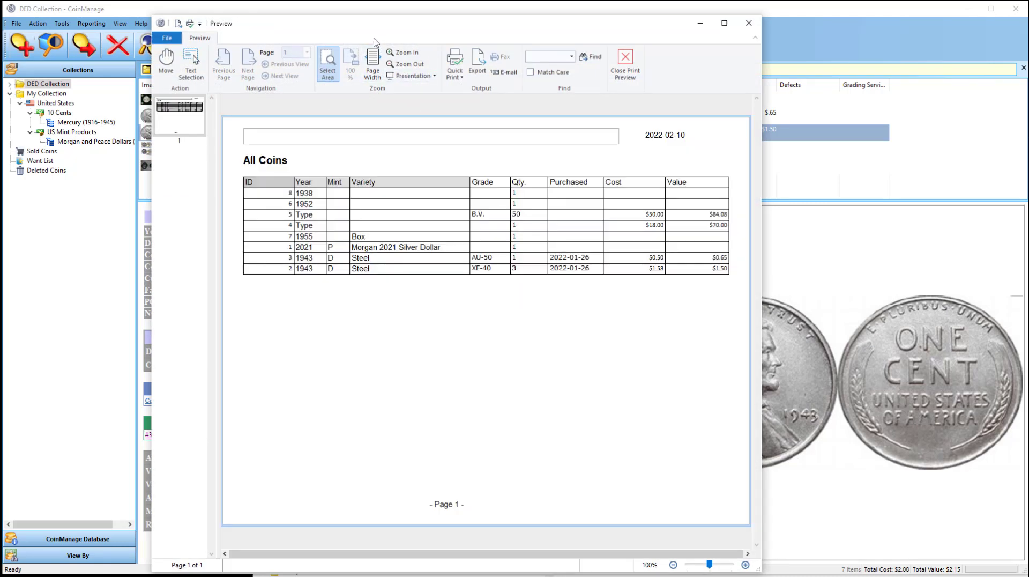
# Set the report title to 'My Custom Report - DED Collection' and dismiss the printing choices.
pyautogui.click(323, 140)
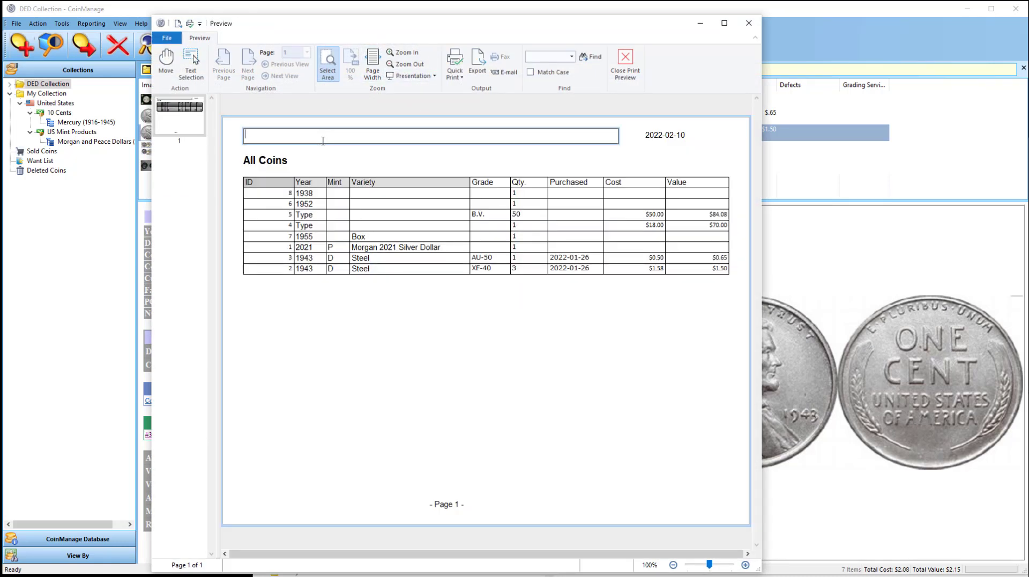
pyautogui.write('My Custom Report - DED Collection')
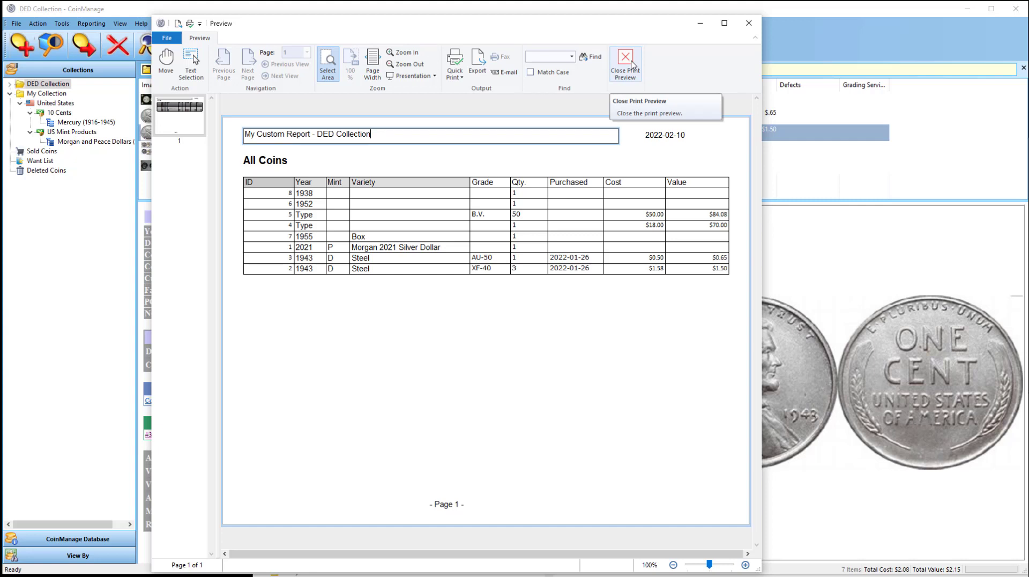
pyautogui.click(614, 163)
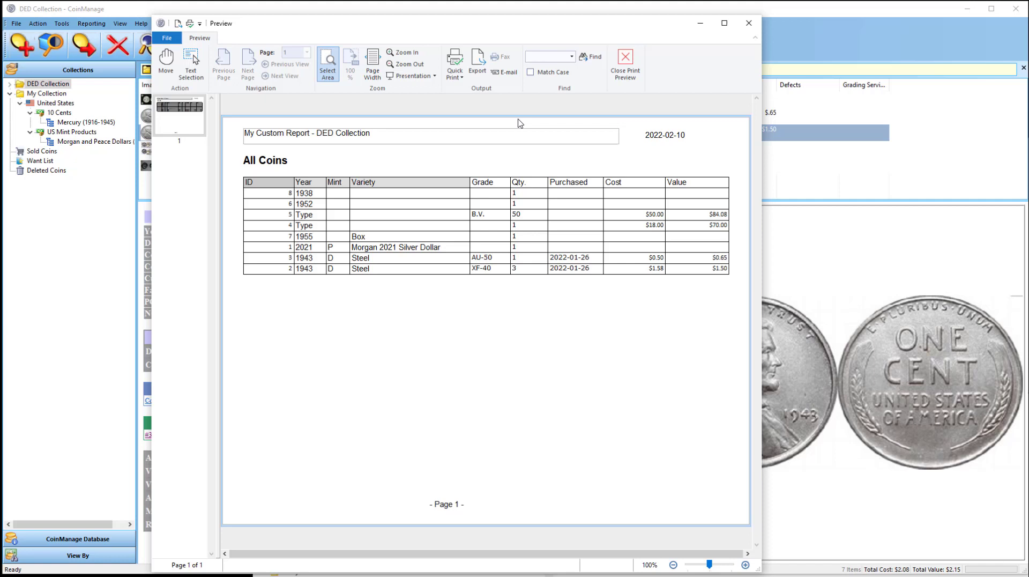
pyautogui.click(455, 73)
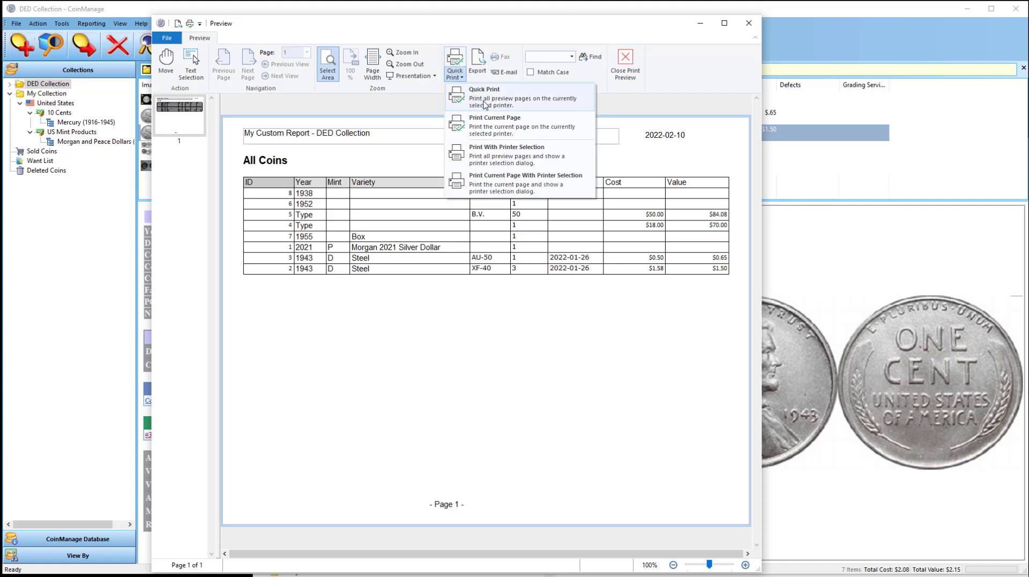
pyautogui.click(494, 37)
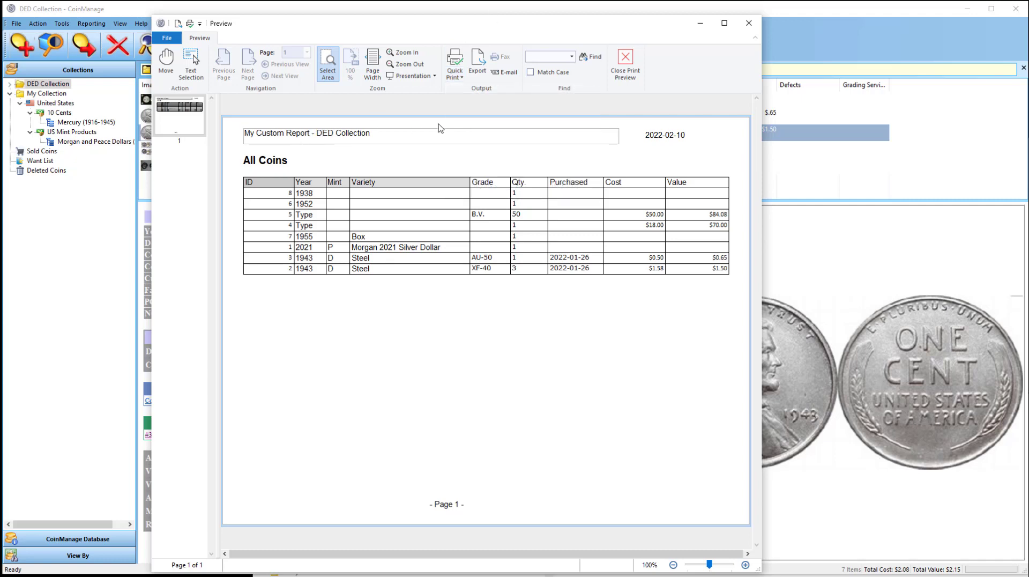
# Export the previewed report in Adobe PDF Format as mycustompdf.
pyautogui.click(480, 69)
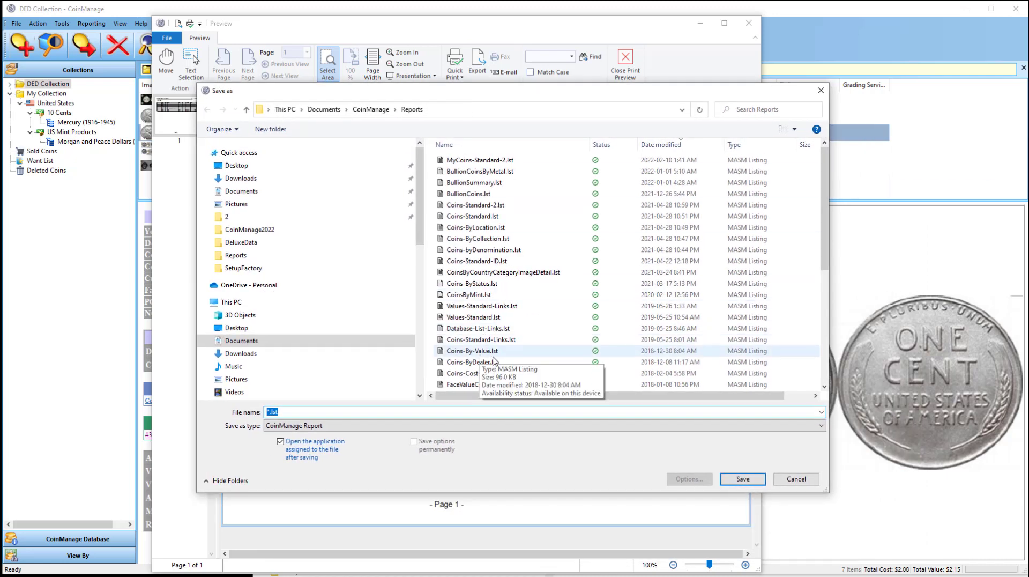
pyautogui.click(821, 413)
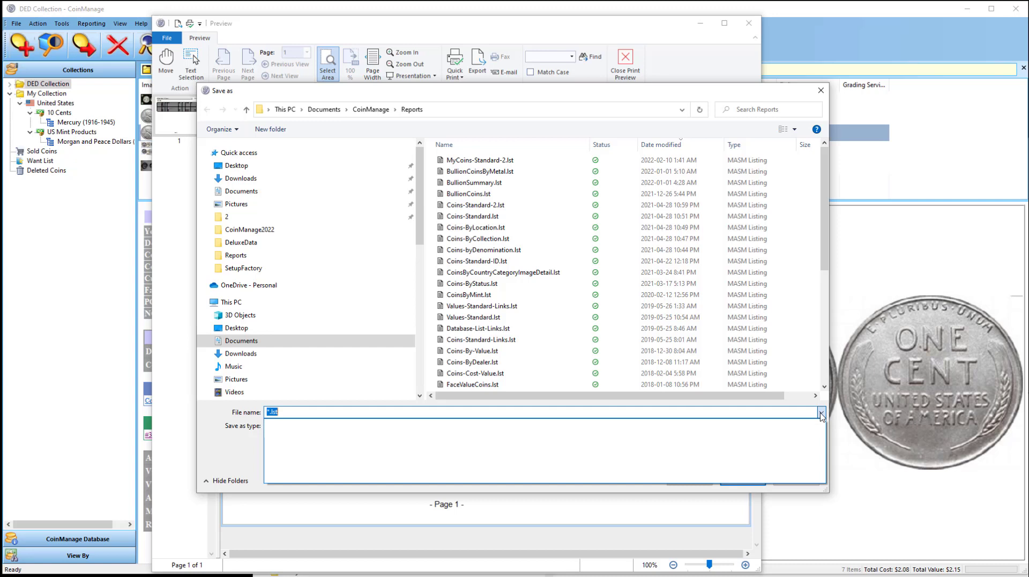
pyautogui.click(821, 425)
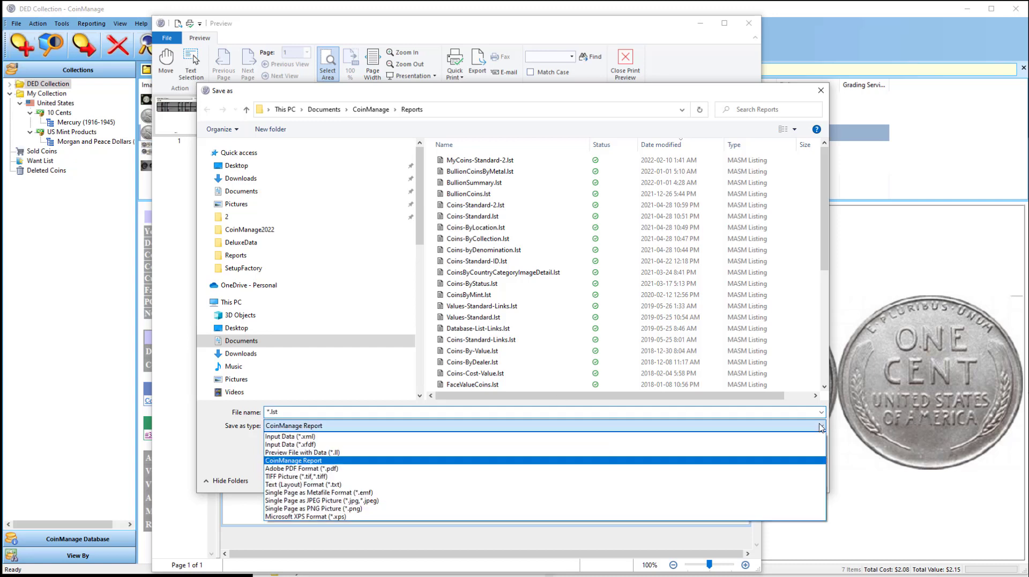
pyautogui.click(407, 468)
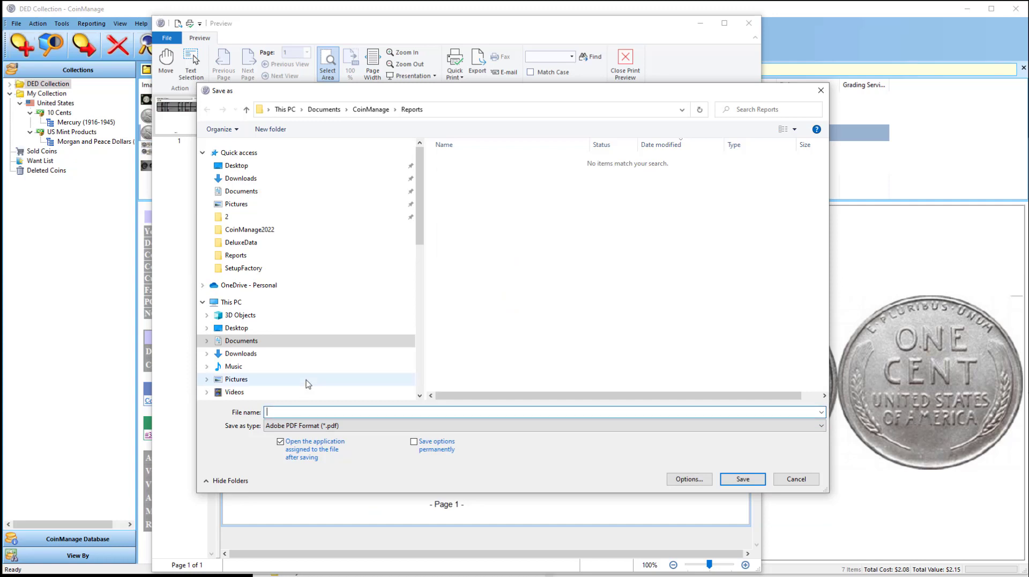
pyautogui.write('mycustompdf')
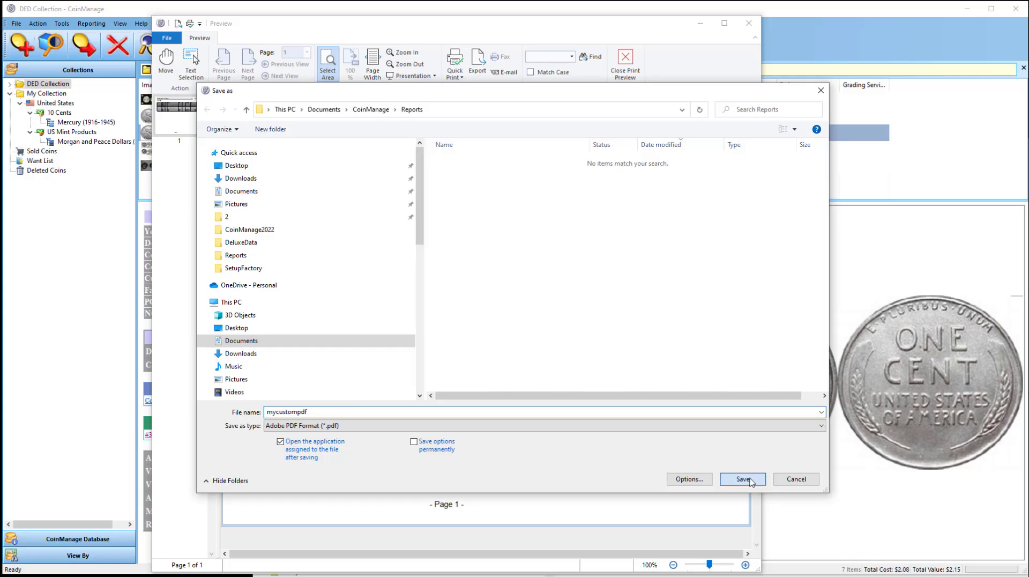
pyautogui.click(743, 479)
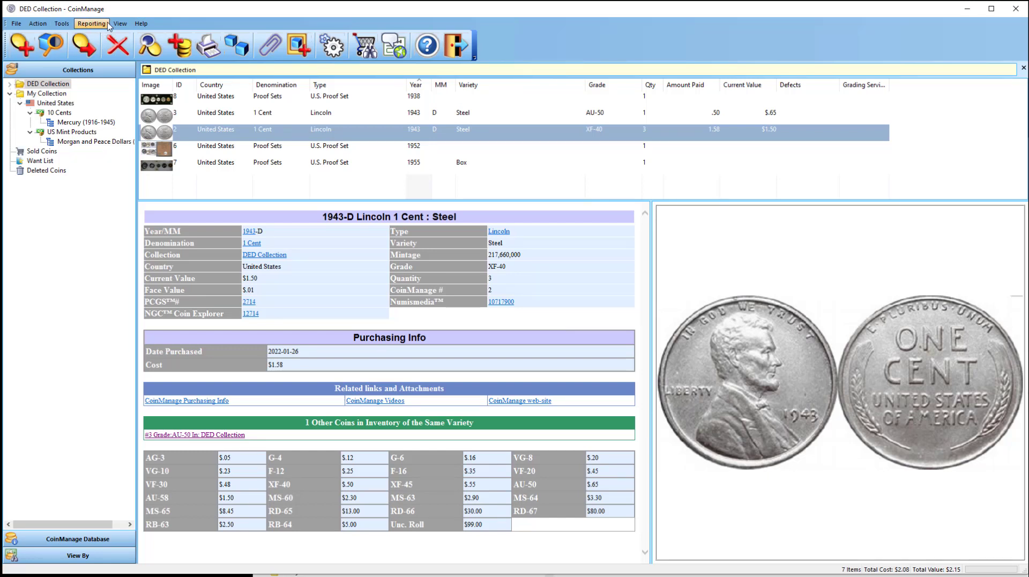
# Choose Reporting > Edit Report and reopen MyCoins-Standard-2.lst in the Report Designer.
pyautogui.click(100, 26)
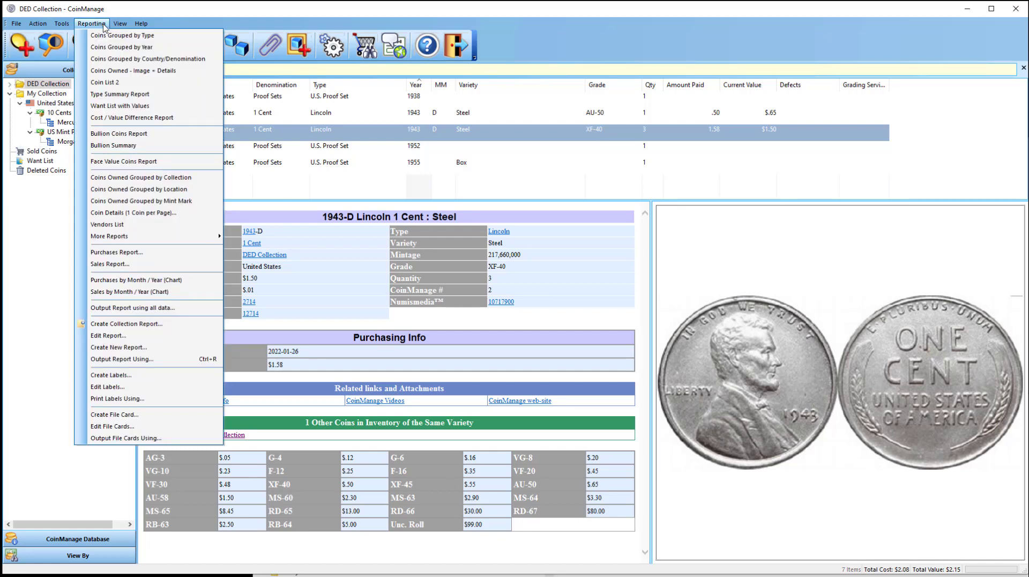
pyautogui.click(108, 335)
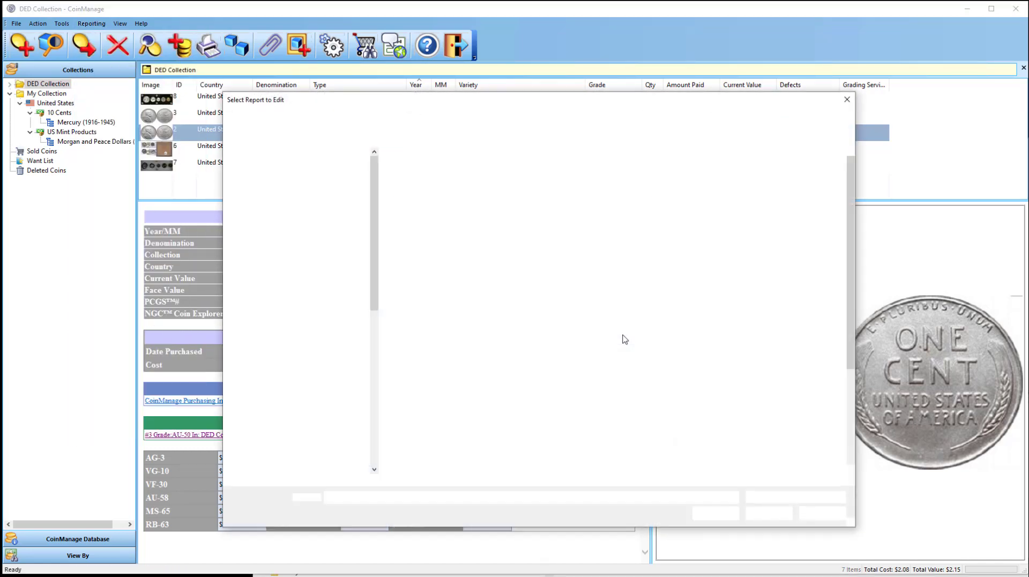
pyautogui.click(455, 170)
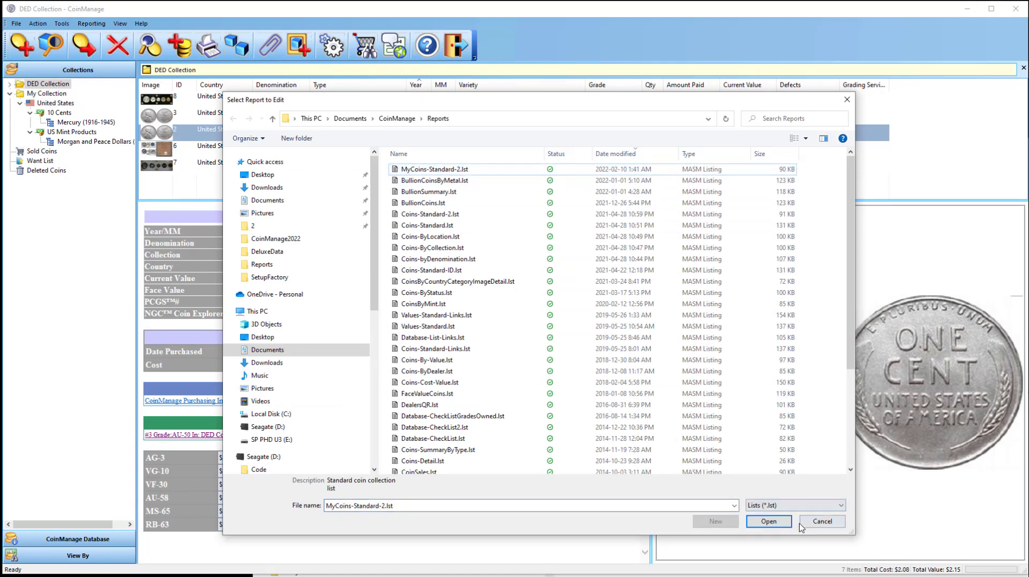
pyautogui.click(768, 520)
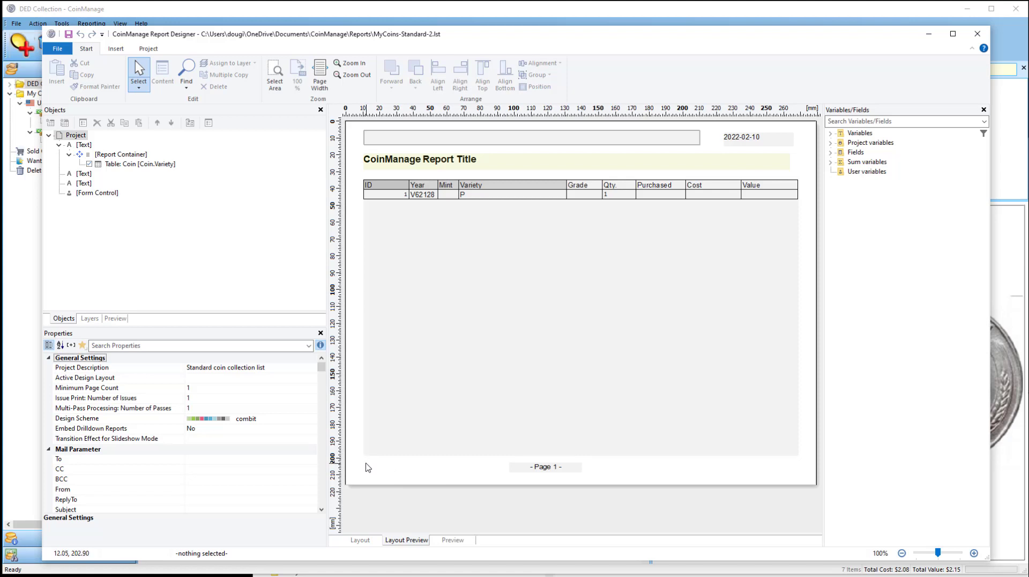
# Draw a text box at the page's bottom left and set its contents to 'USA Coin Book'.
pyautogui.click(120, 50)
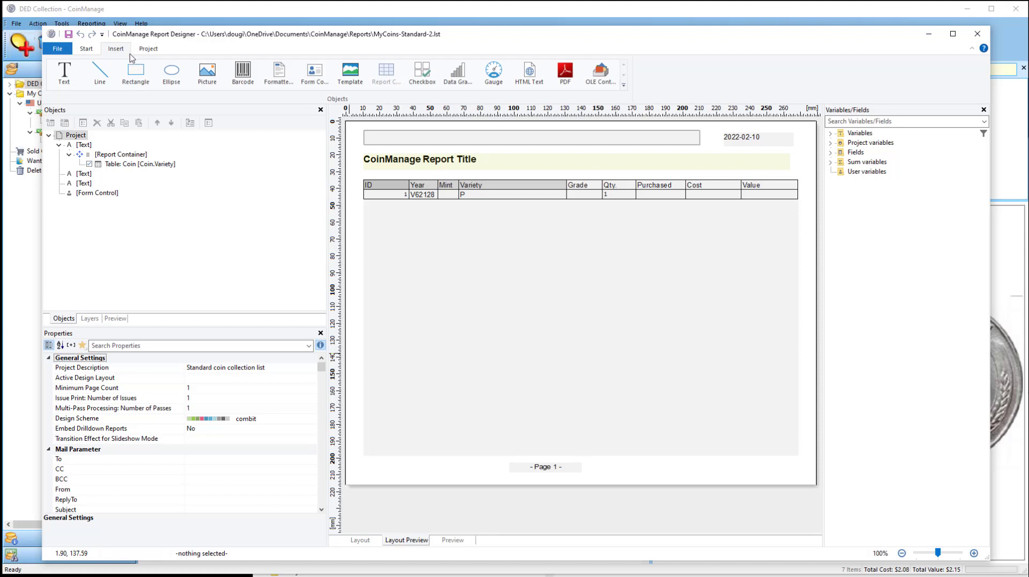
pyautogui.click(76, 74)
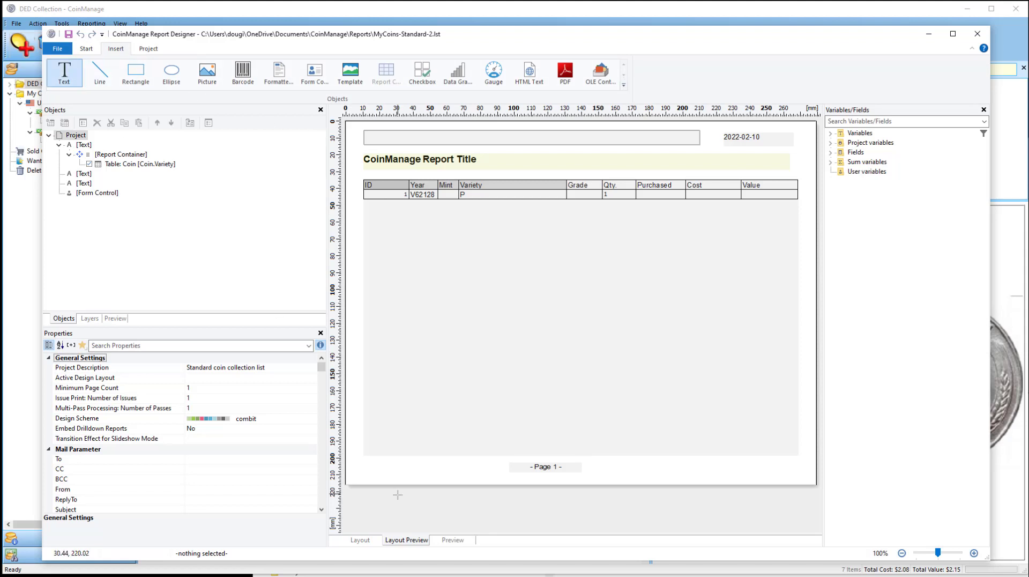
pyautogui.moveTo(363, 463)
pyautogui.mouseDown()
pyautogui.moveTo(445, 480)
pyautogui.moveTo(502, 472)
pyautogui.mouseUp()
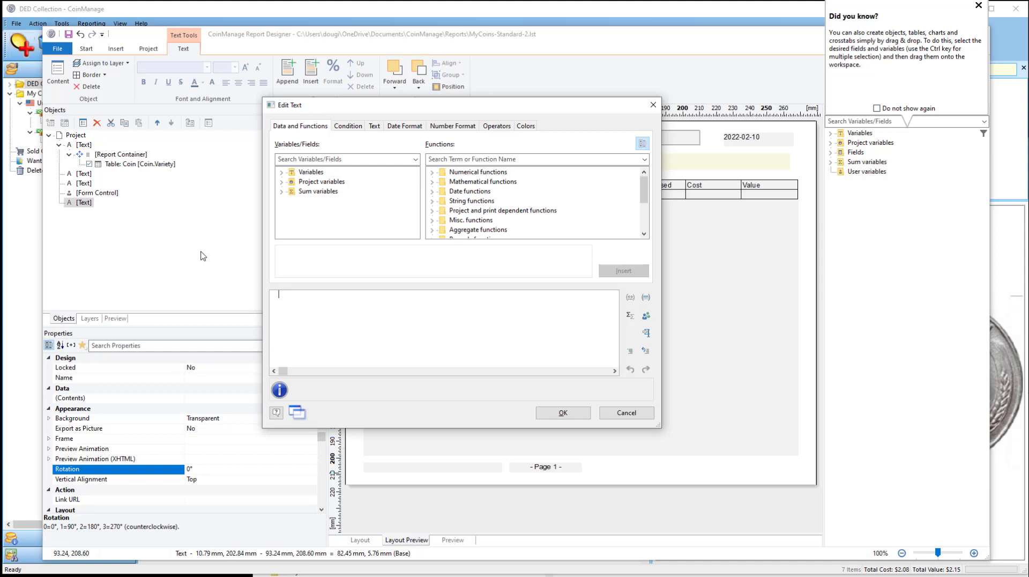
pyautogui.write('"USA ')
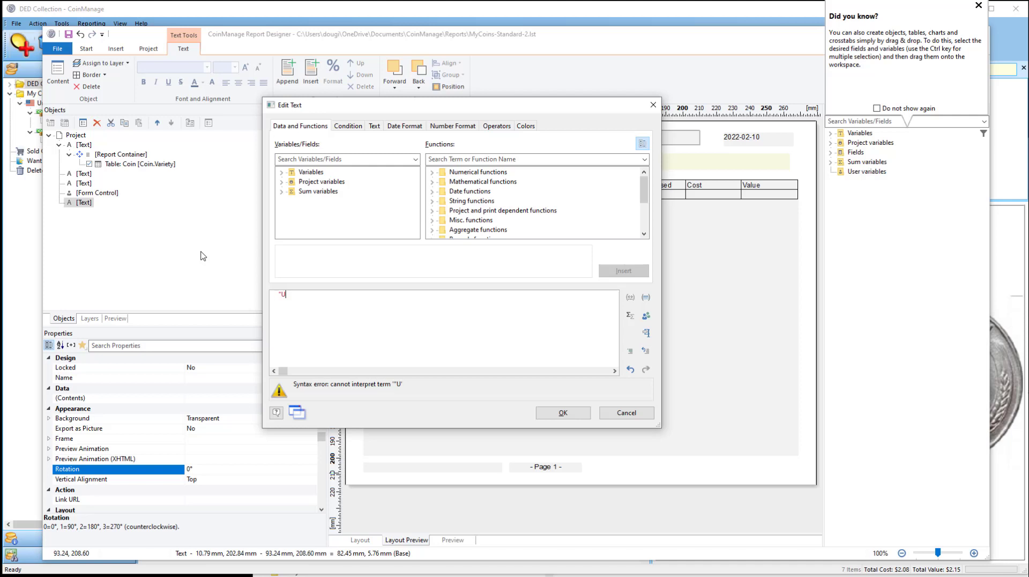
pyautogui.write('Coin Book')
pyautogui.write('"')
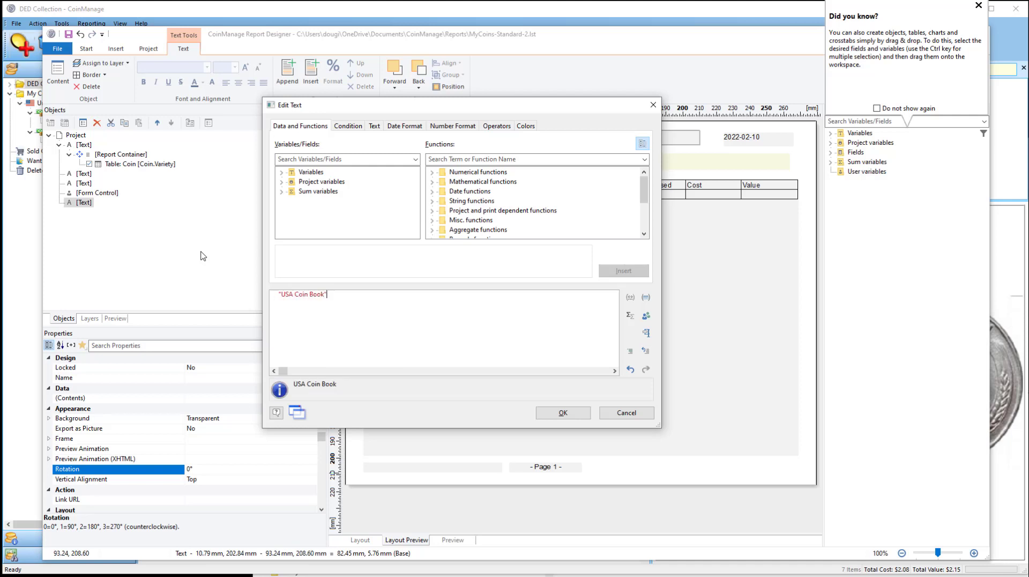
pyautogui.click(580, 412)
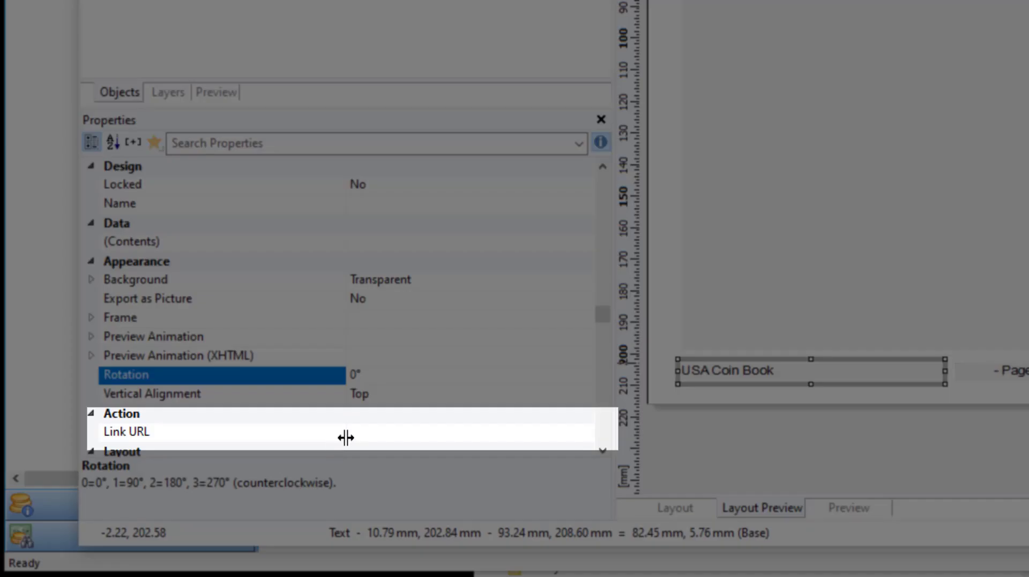
pyautogui.click(371, 433)
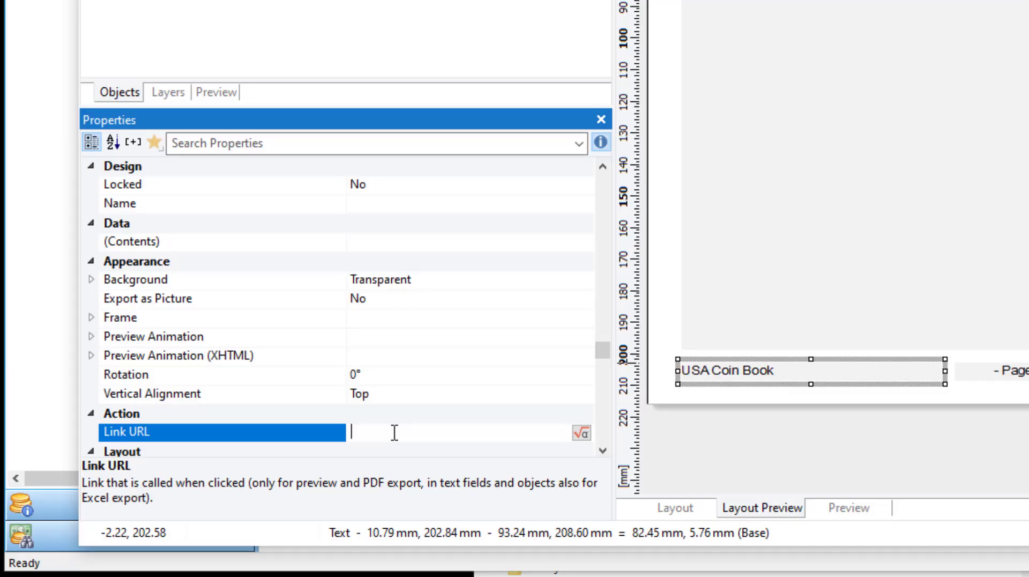
pyautogui.write('"')
pyautogui.write('h')
pyautogui.write('ttp://www.usacoinbook.com"')
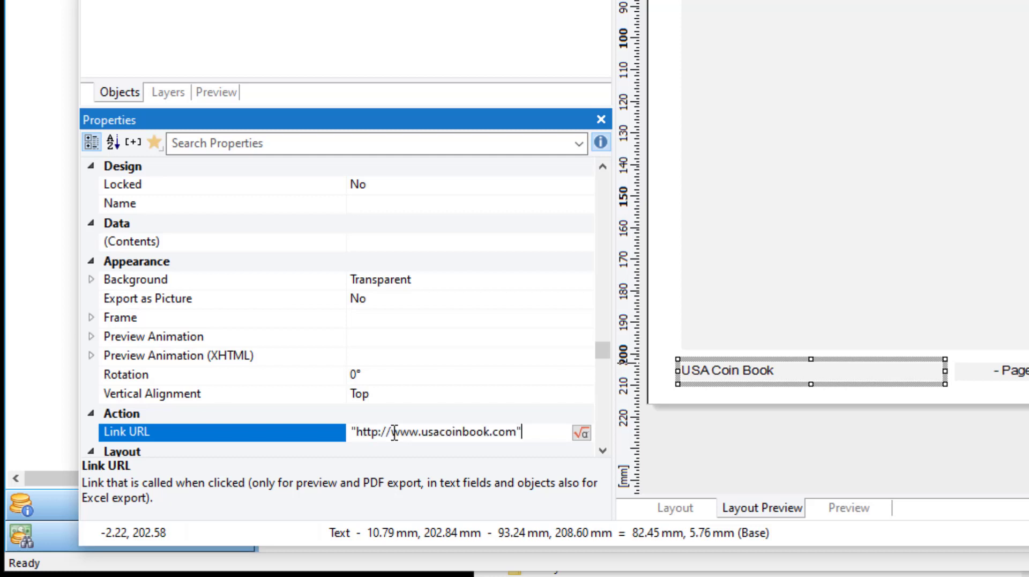
pyautogui.press('Home')
pyautogui.press('Right')
pyautogui.press('BackSpace')
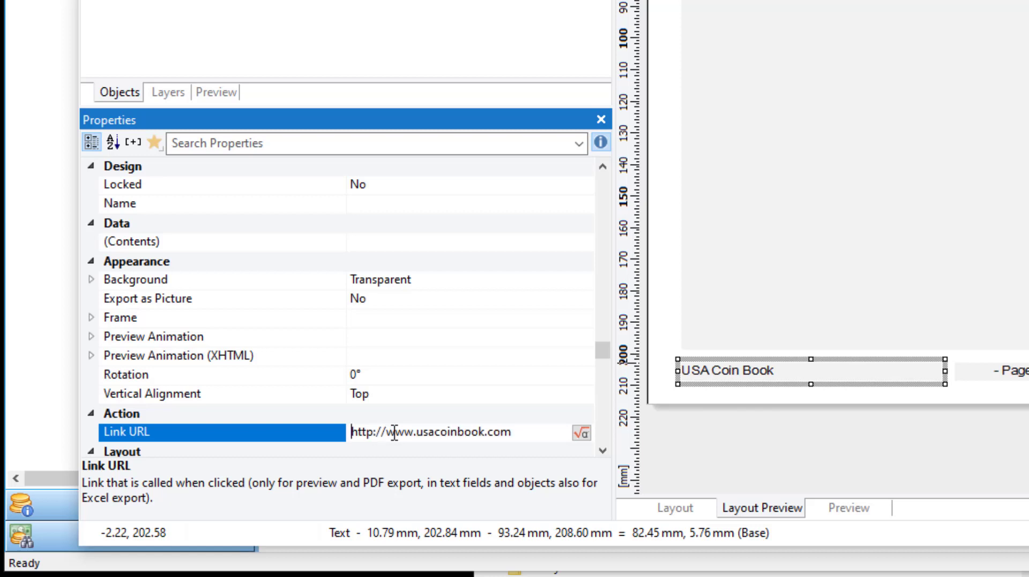
pyautogui.click(516, 377)
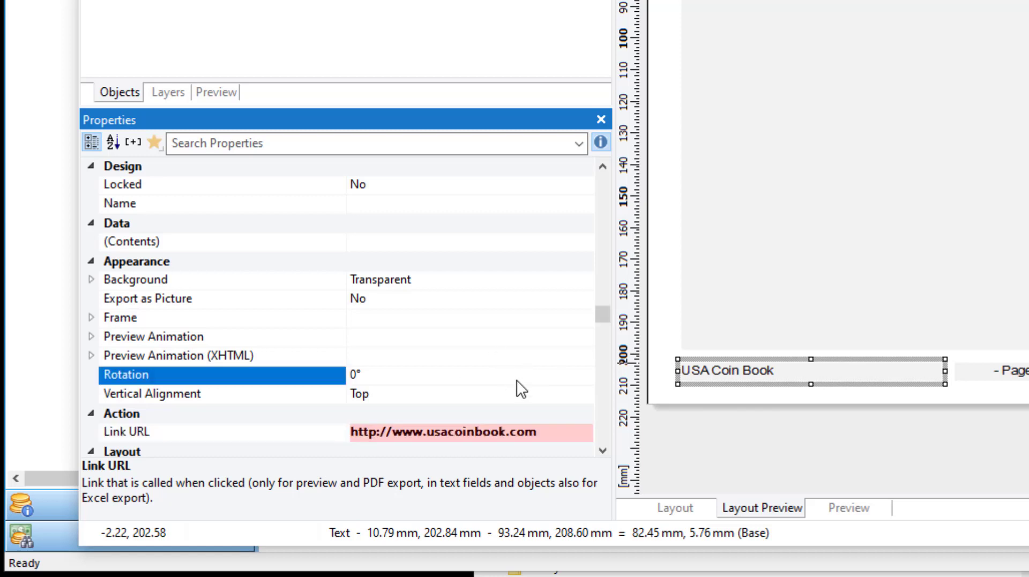
pyautogui.click(523, 431)
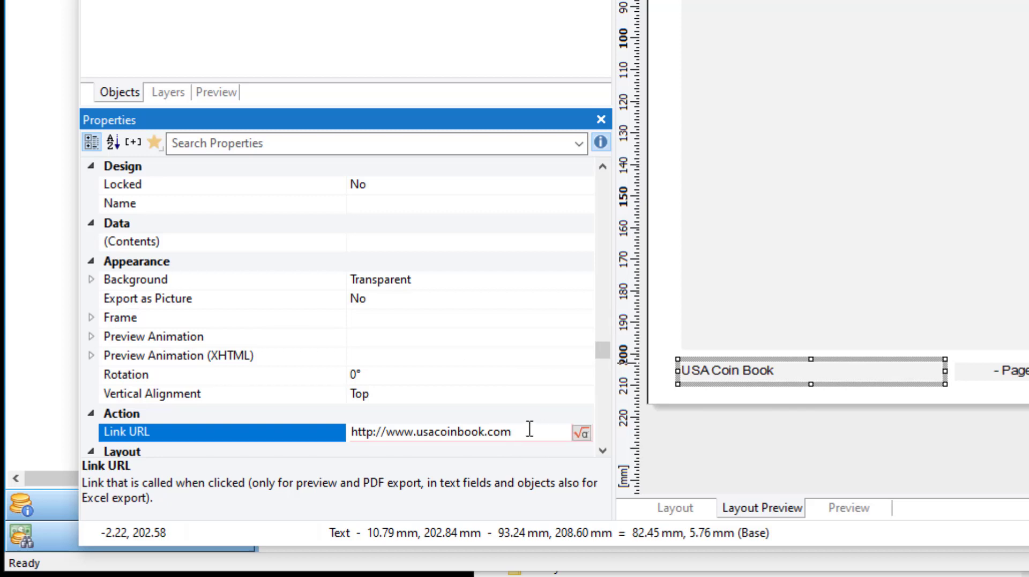
pyautogui.press('Left')
pyautogui.press('Left')
pyautogui.press('Left')
pyautogui.press('Left')
pyautogui.press('Left')
pyautogui.press('Left')
pyautogui.write('"')
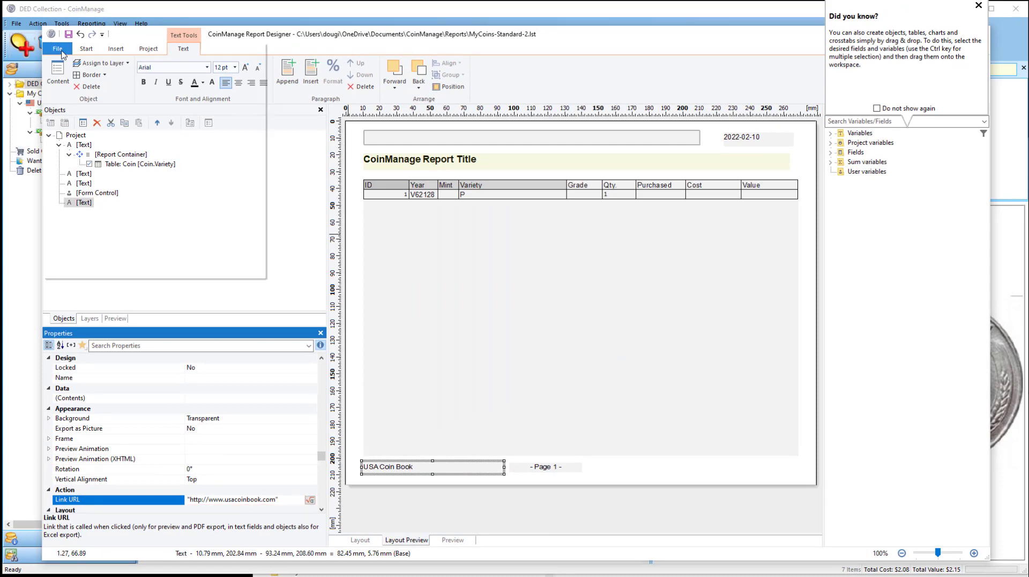
# Close the tips panel and the report designer to return to CoinManage.
pyautogui.click(58, 48)
pyautogui.press('Escape')
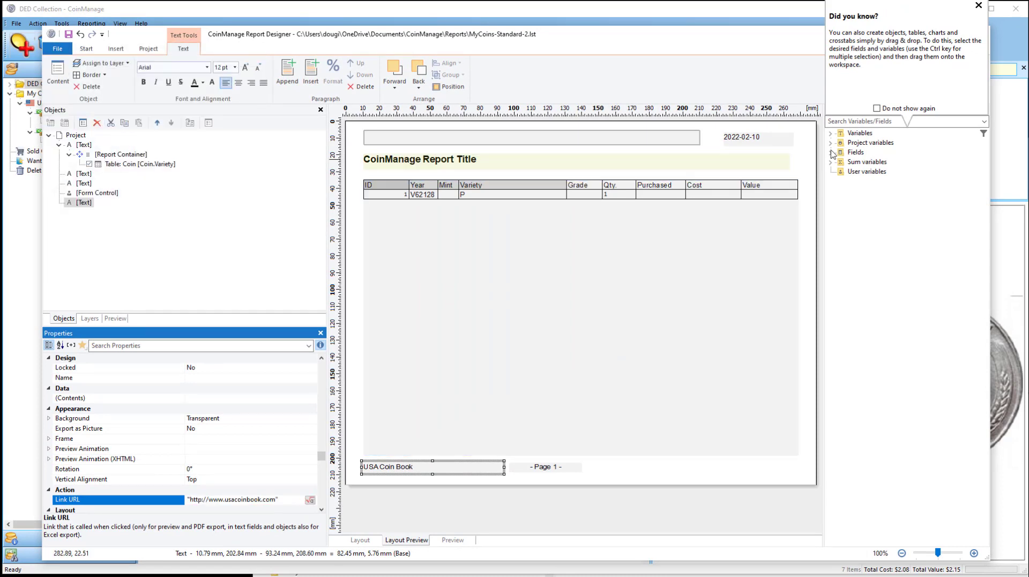
pyautogui.click(978, 7)
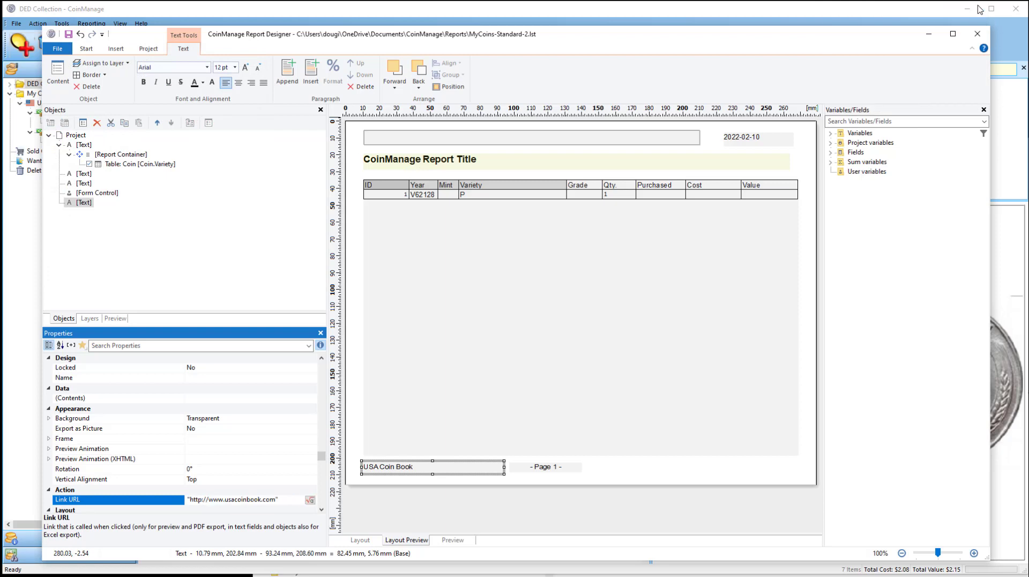
pyautogui.click(981, 36)
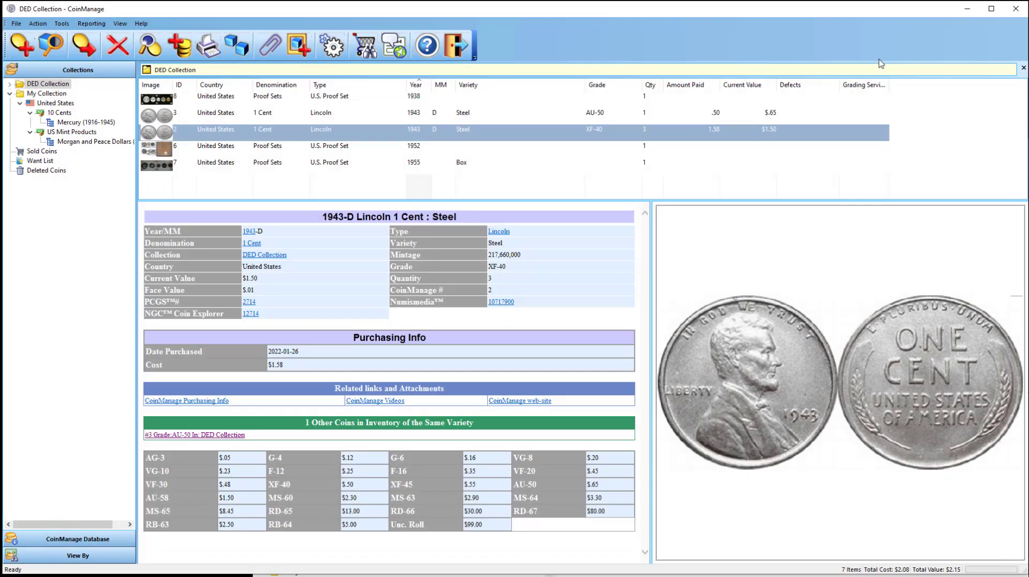
# Choose Reporting > Output Report using all data with the MyCoins-Standard-2.lst layout.
pyautogui.click(91, 23)
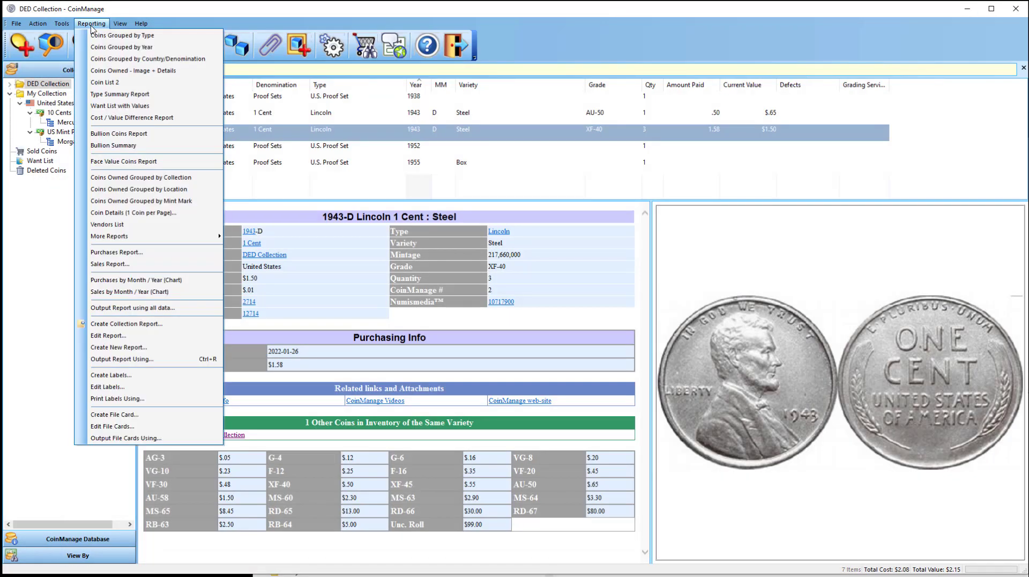
pyautogui.click(132, 308)
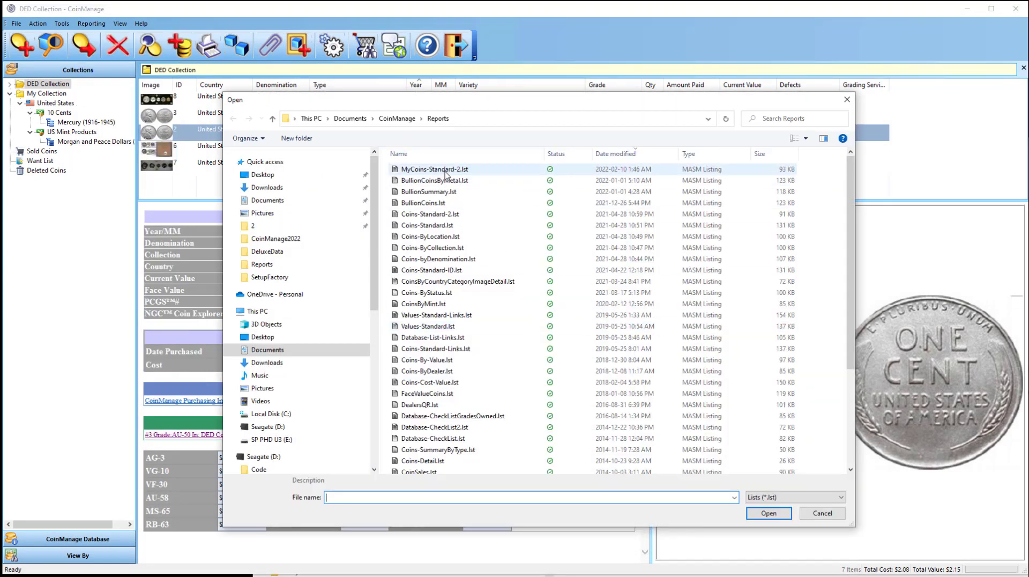
pyautogui.click(446, 171)
pyautogui.click(769, 513)
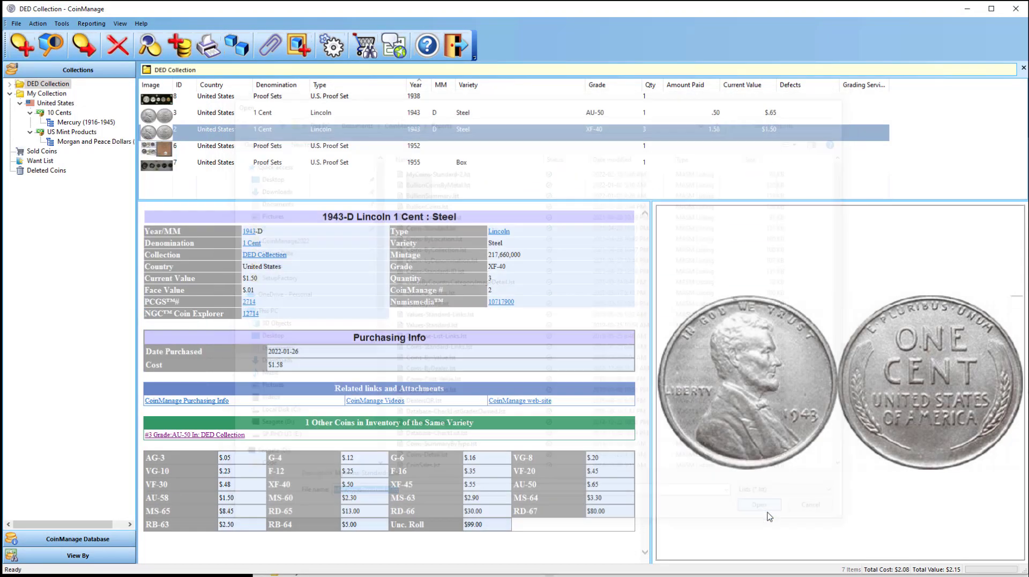
# Set the output to Direct to Preview and start generating the report.
pyautogui.click(549, 158)
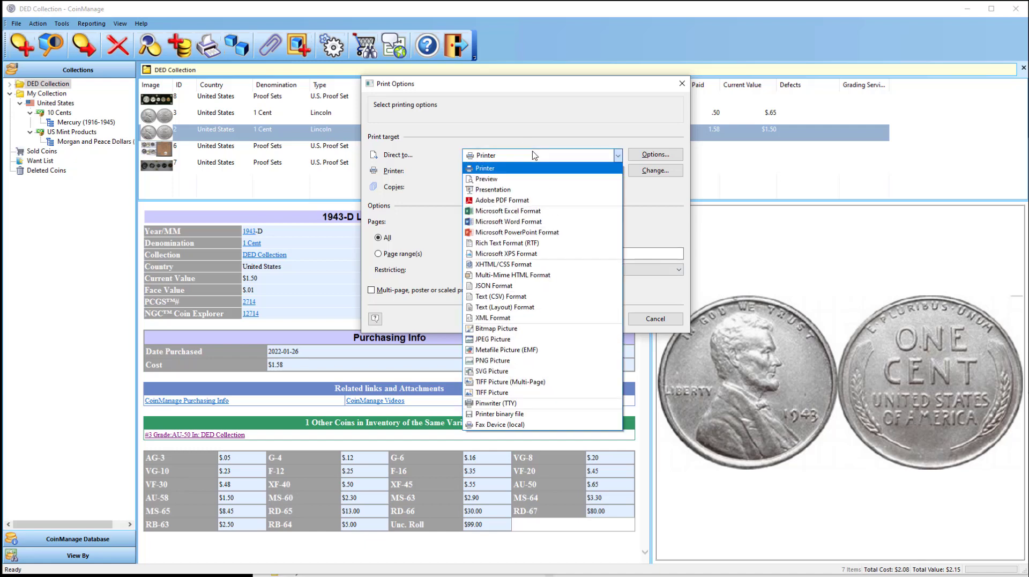
pyautogui.click(529, 178)
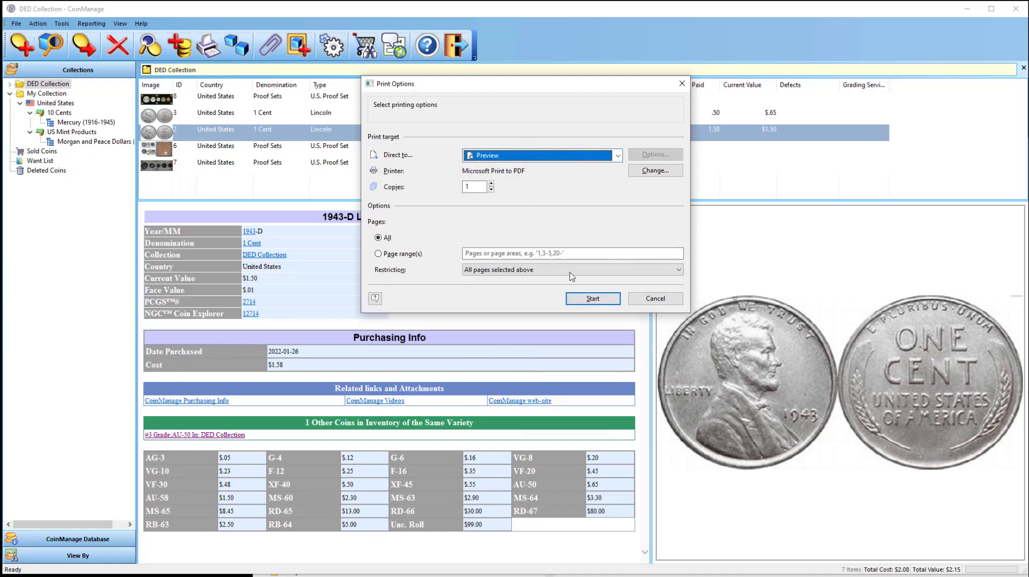
pyautogui.click(595, 303)
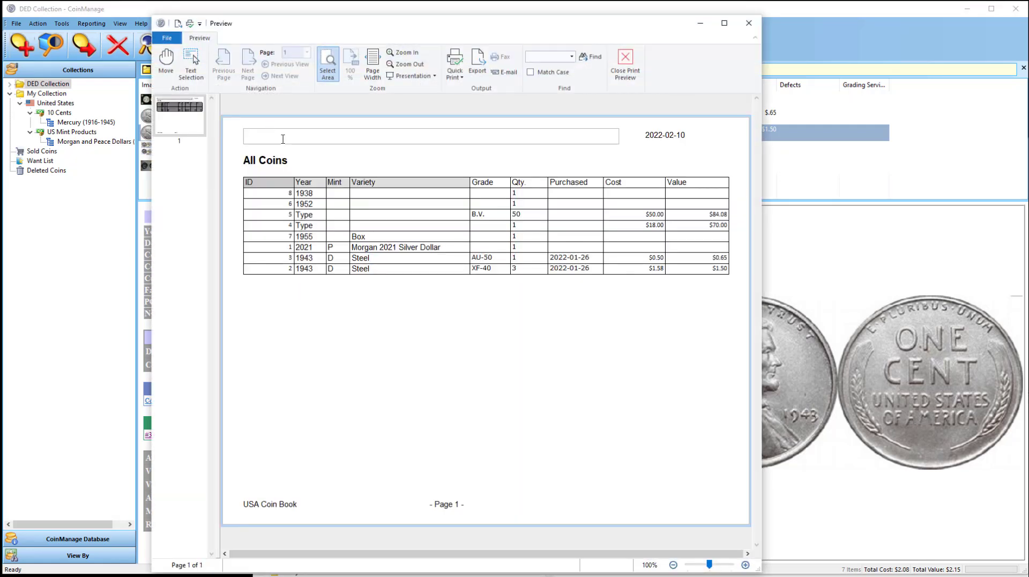
# Follow the USA Coin Book footer link and move the browser window into view.
pyautogui.click(287, 510)
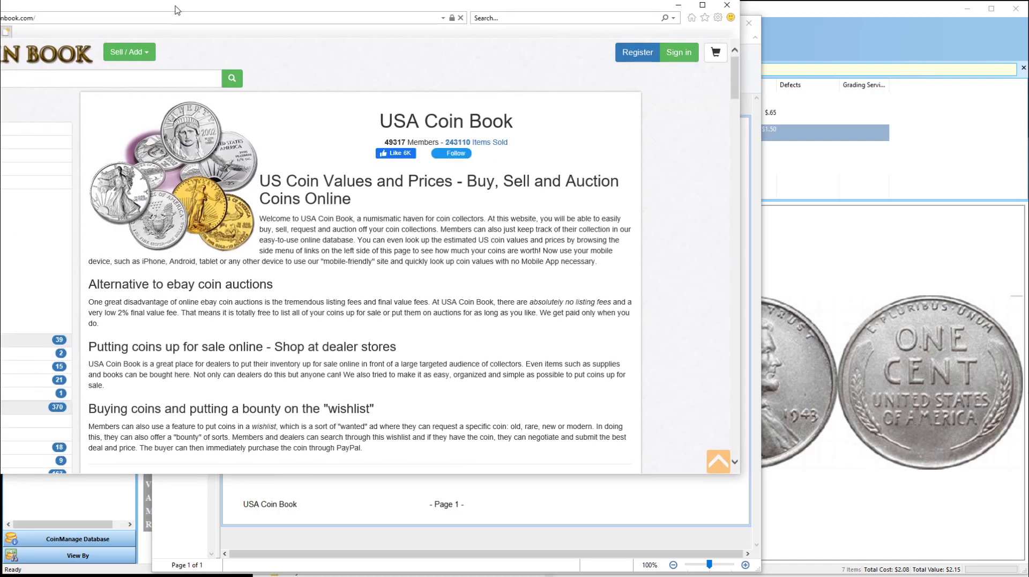
pyautogui.moveTo(177, 10); pyautogui.dragTo(267, 32)
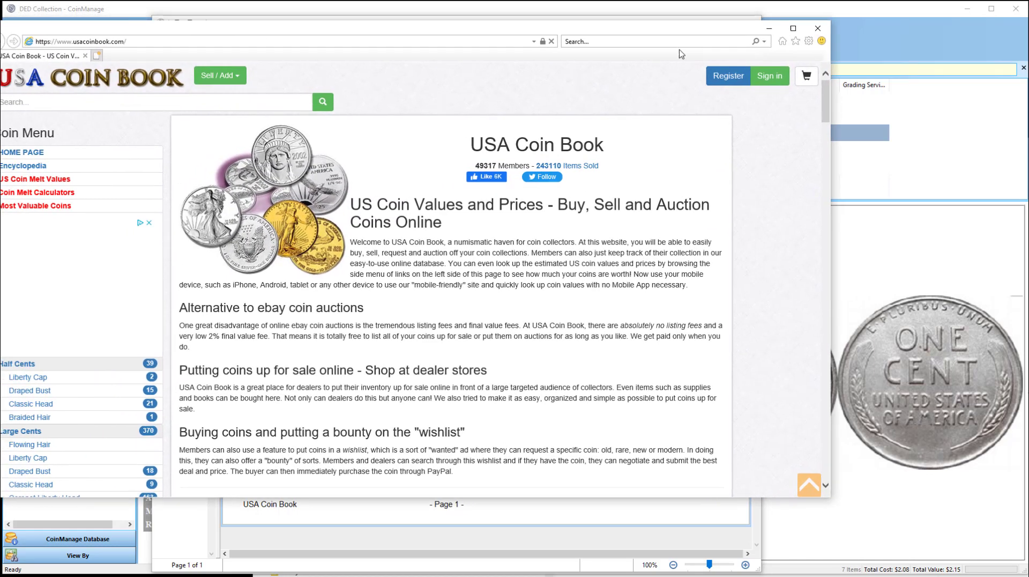